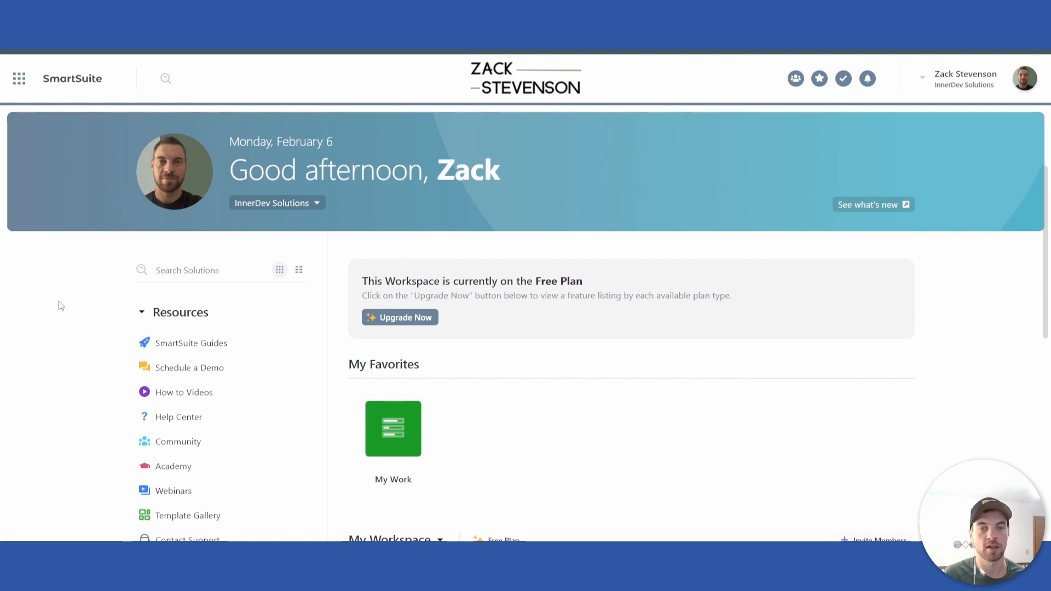
{"action": "scroll", "coordinate": [290, 391], "scroll_direction": "down", "scroll_amount": 5}
{"action": "scroll", "coordinate": [250, 358], "scroll_direction": "up", "scroll_amount": 2}
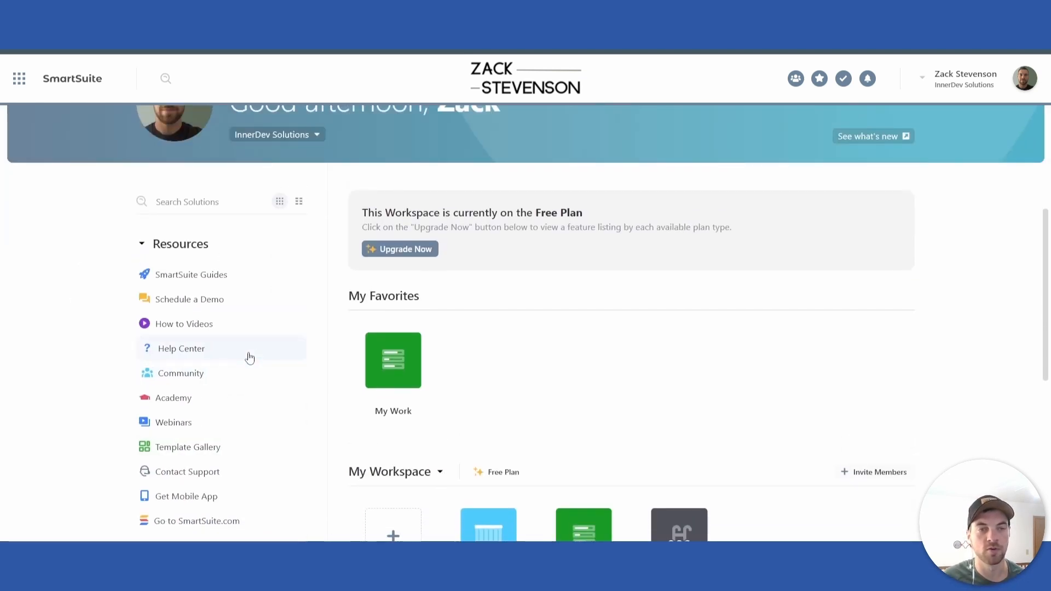
{"action": "scroll", "coordinate": [250, 357], "scroll_direction": "up", "scroll_amount": 2}
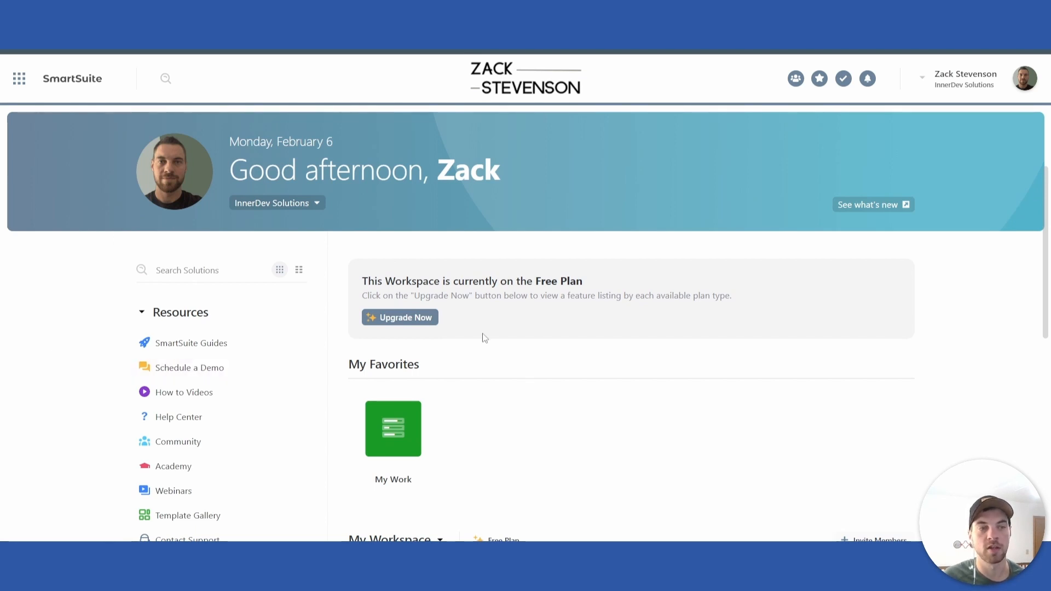
{"action": "scroll", "coordinate": [484, 337], "scroll_direction": "down", "scroll_amount": 4}
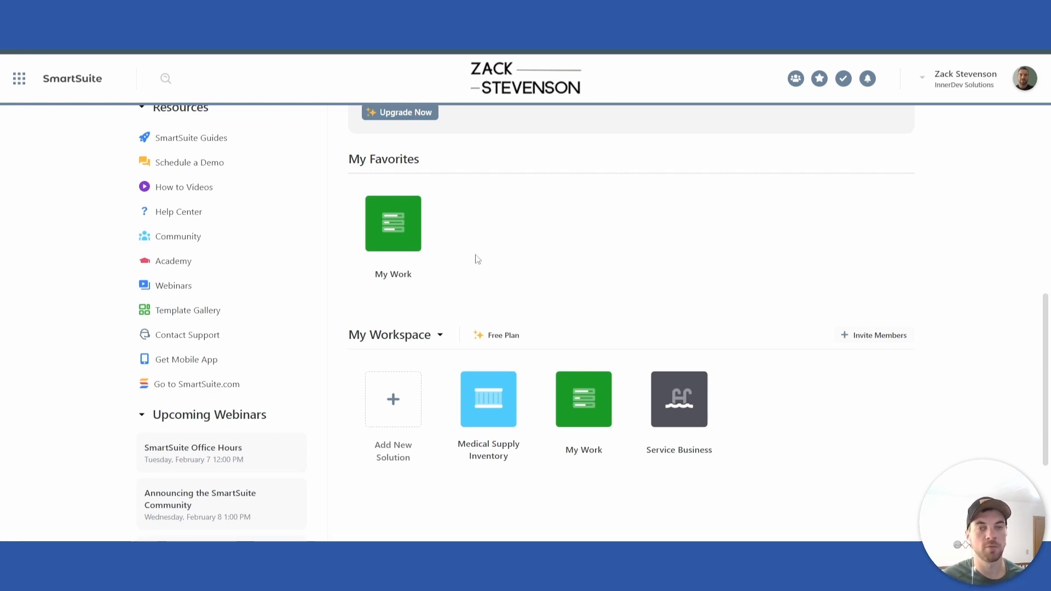
{"action": "scroll", "coordinate": [551, 267], "scroll_direction": "up", "scroll_amount": 1}
Step: Create a new solution from scratch in the workspace and name it "My business"
{"action": "scroll", "coordinate": [551, 267], "scroll_direction": "down", "scroll_amount": 2}
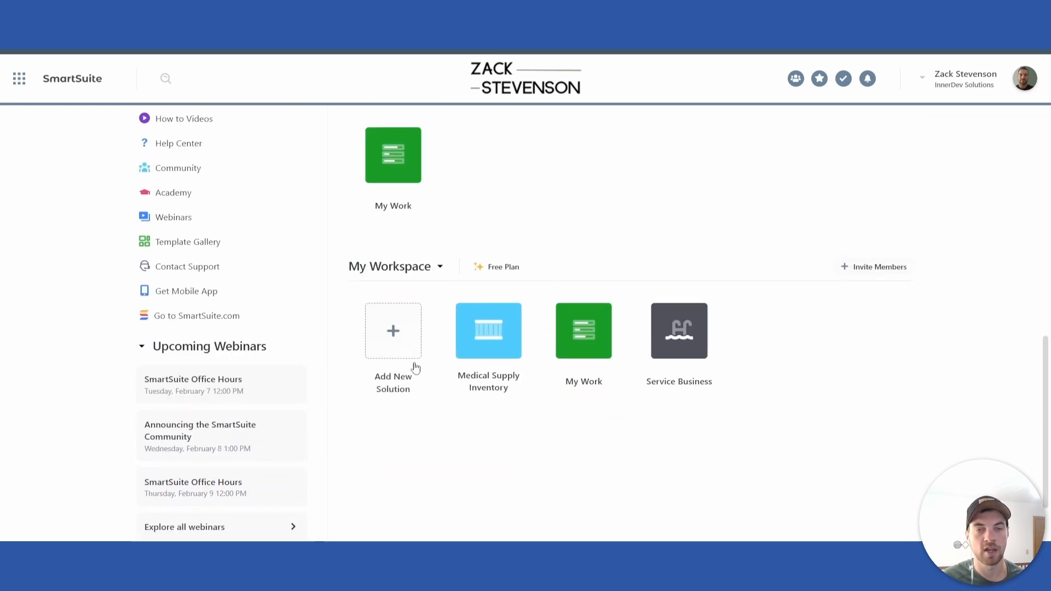
{"action": "left_click", "coordinate": [398, 328]}
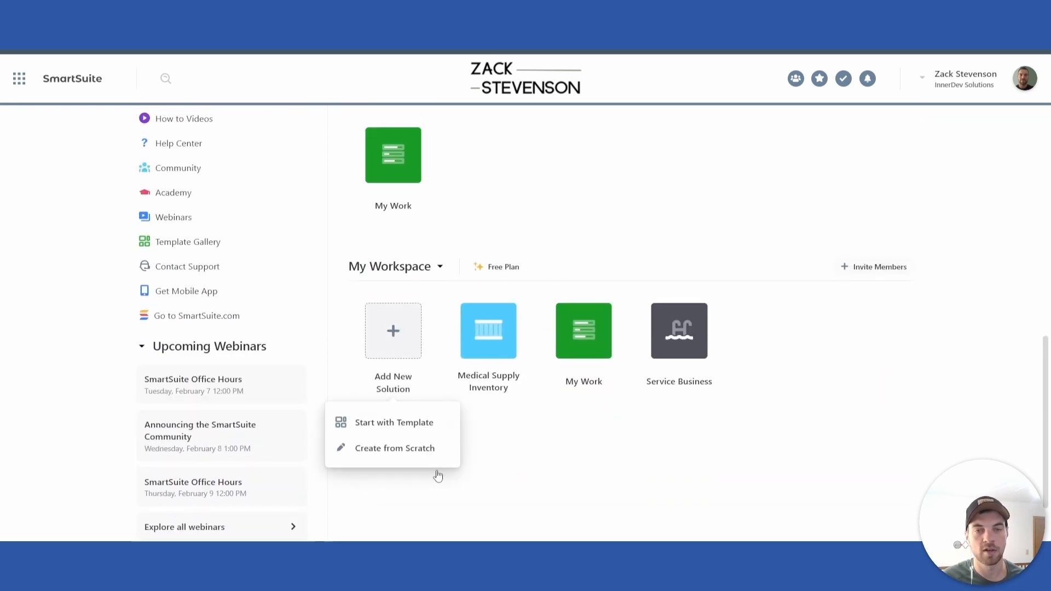
{"action": "left_click", "coordinate": [395, 449]}
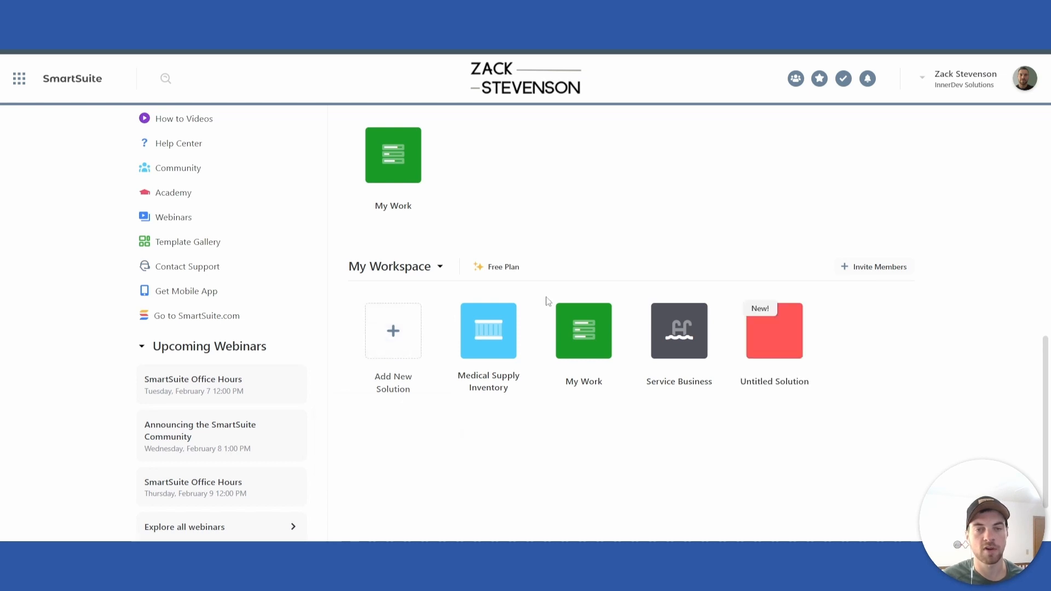
{"action": "type", "text": "My business"}
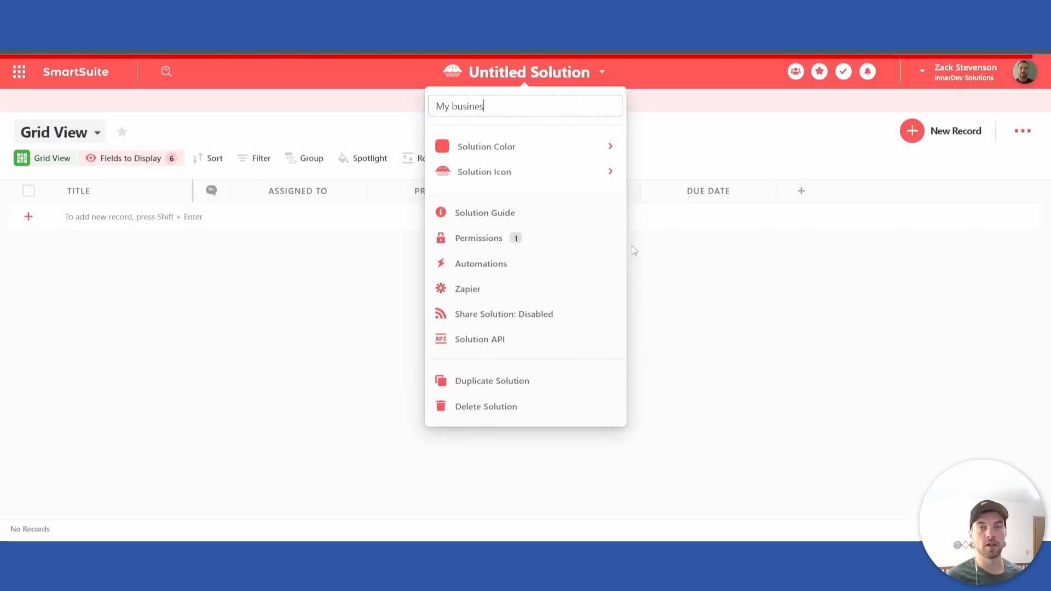
{"action": "key", "text": "Return"}
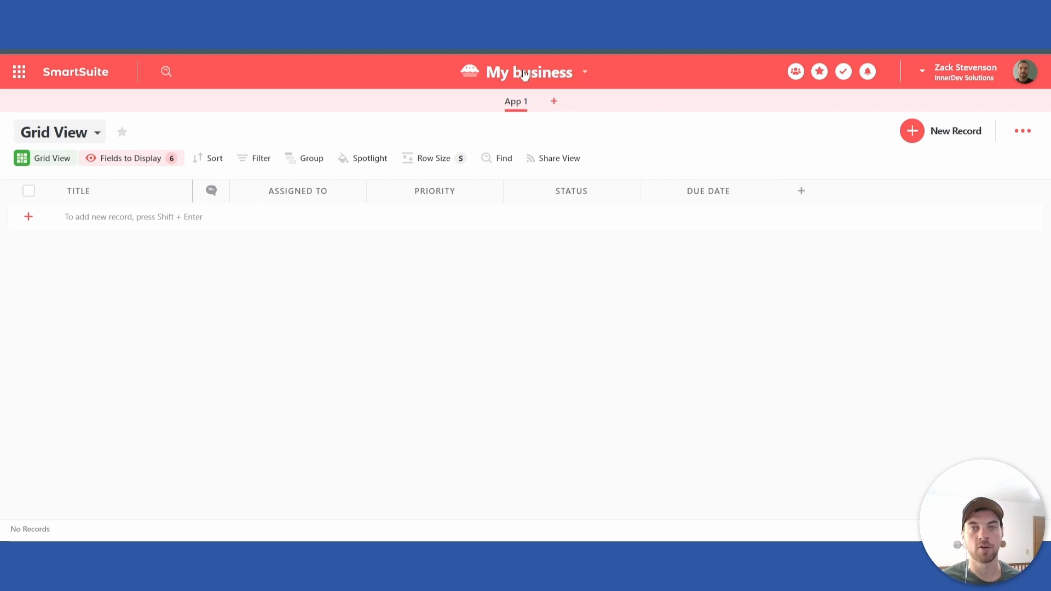
Step: Rename the solution's first app, App 1, as "Customers"
{"action": "left_click", "coordinate": [532, 105]}
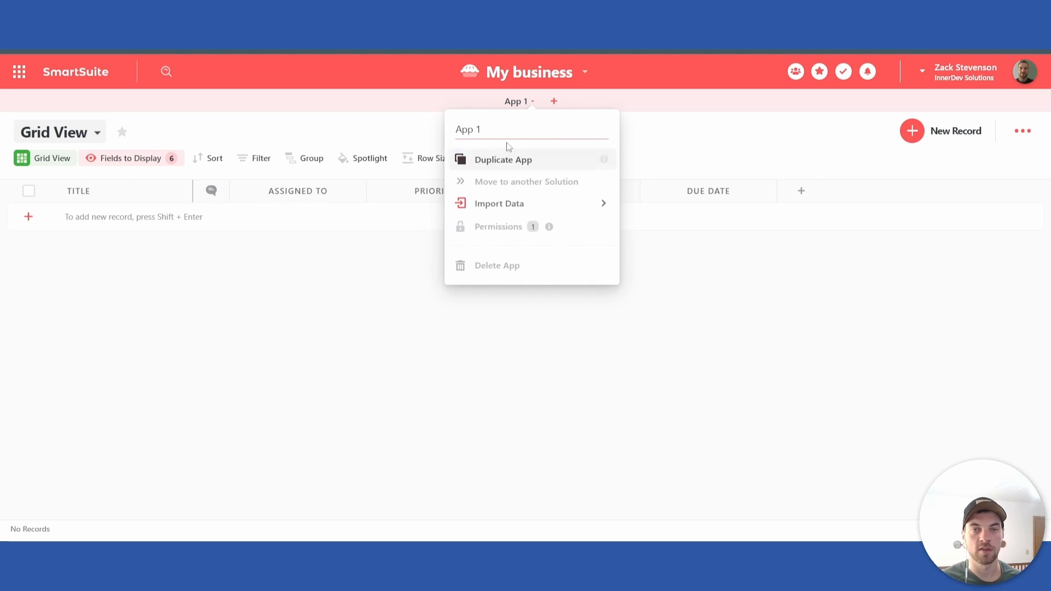
{"action": "type", "text": "Custopmers"}
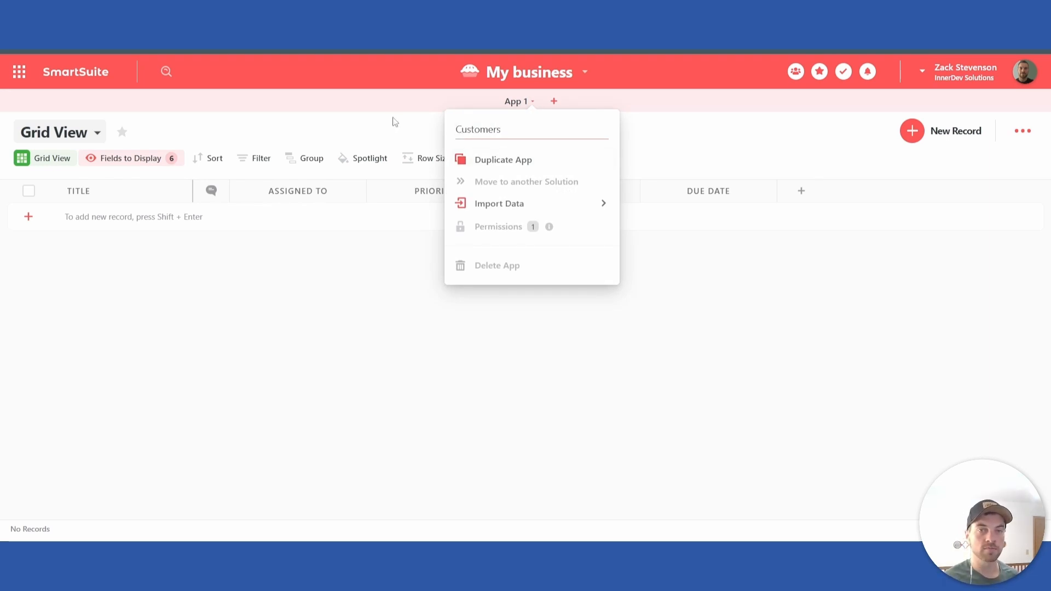
{"action": "key", "text": "Return"}
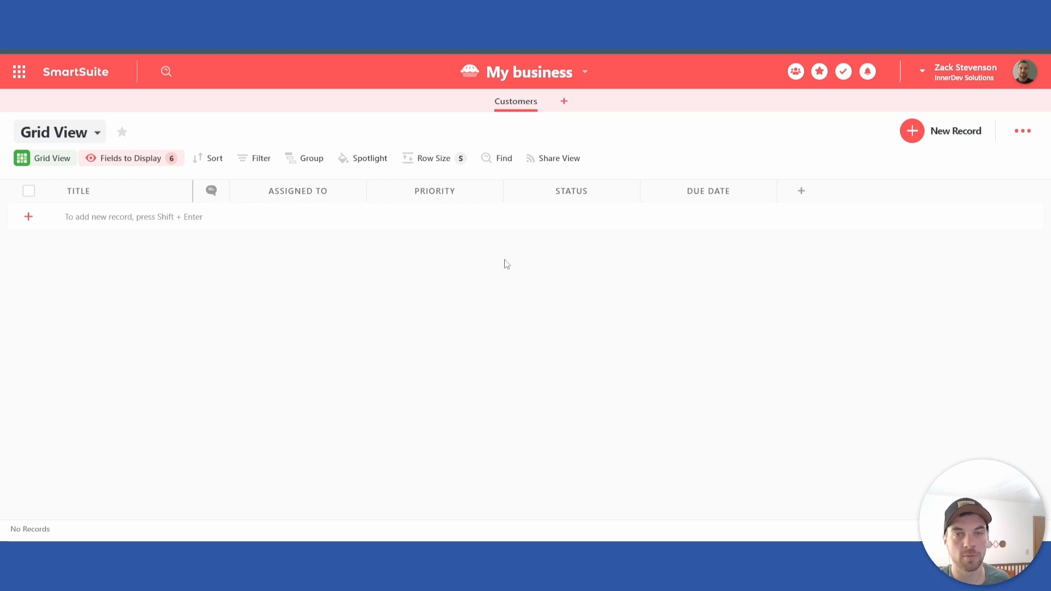
Step: Delete the Priority field from the Customers app and confirm the deletion
{"action": "left_click", "coordinate": [493, 190]}
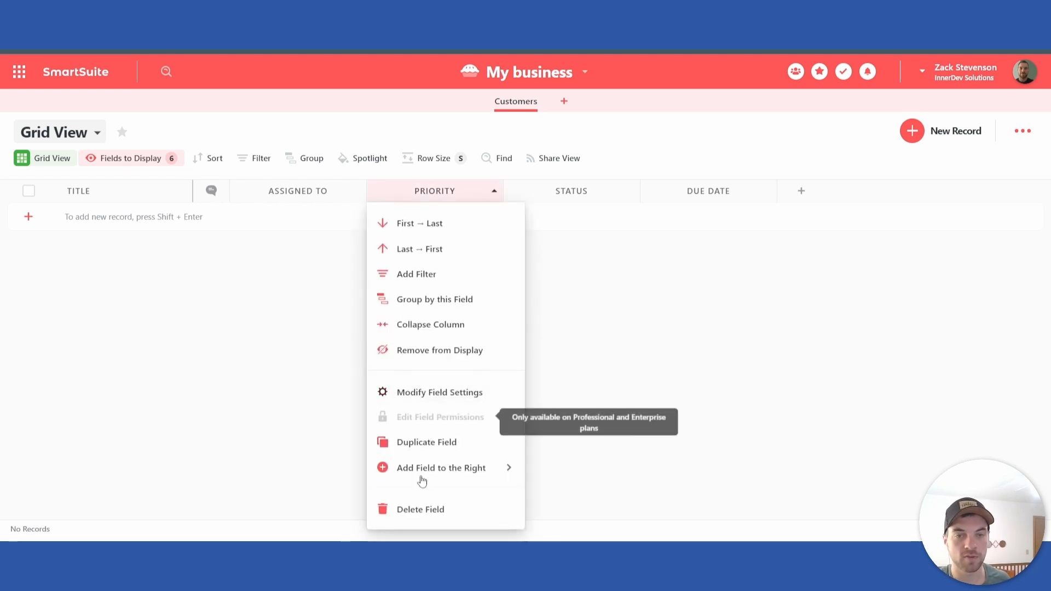
{"action": "left_click", "coordinate": [418, 506]}
{"action": "left_click", "coordinate": [554, 358]}
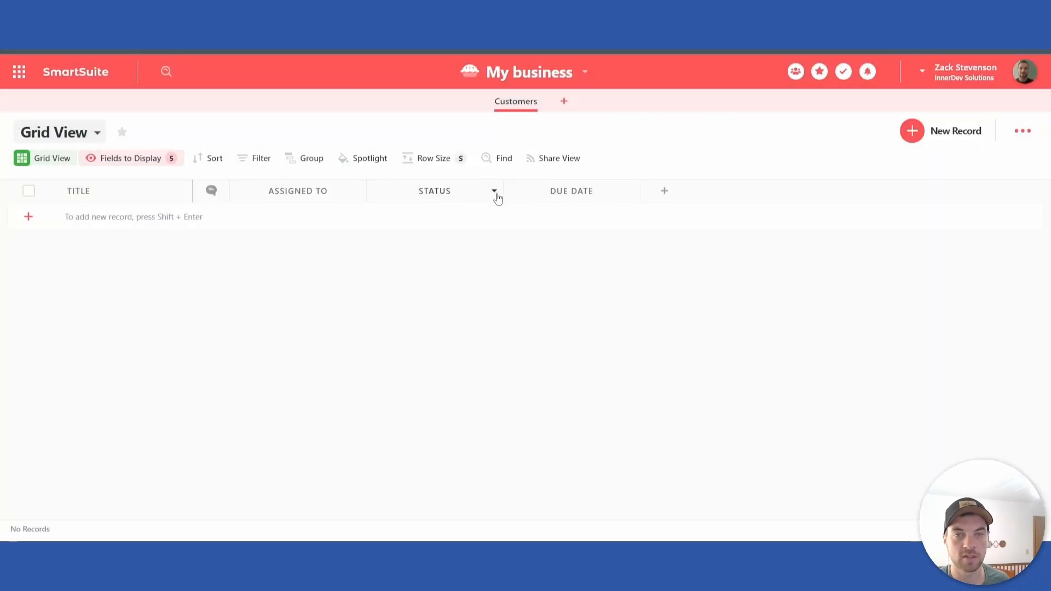
Step: Try to delete the Status field from the Customers app
{"action": "left_click", "coordinate": [495, 192]}
{"action": "left_click", "coordinate": [452, 505]}
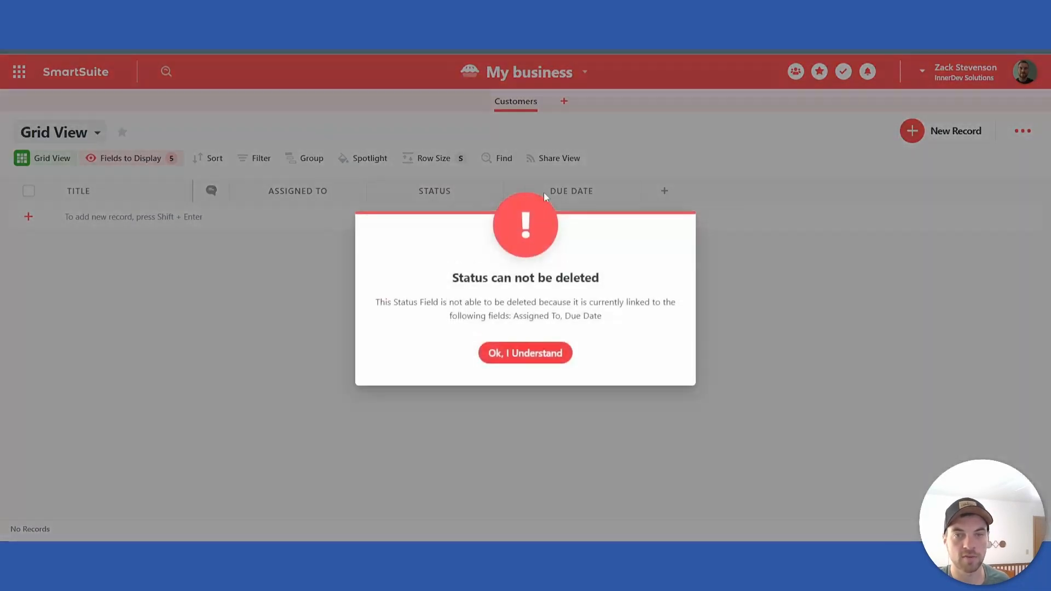
{"action": "left_click", "coordinate": [529, 353]}
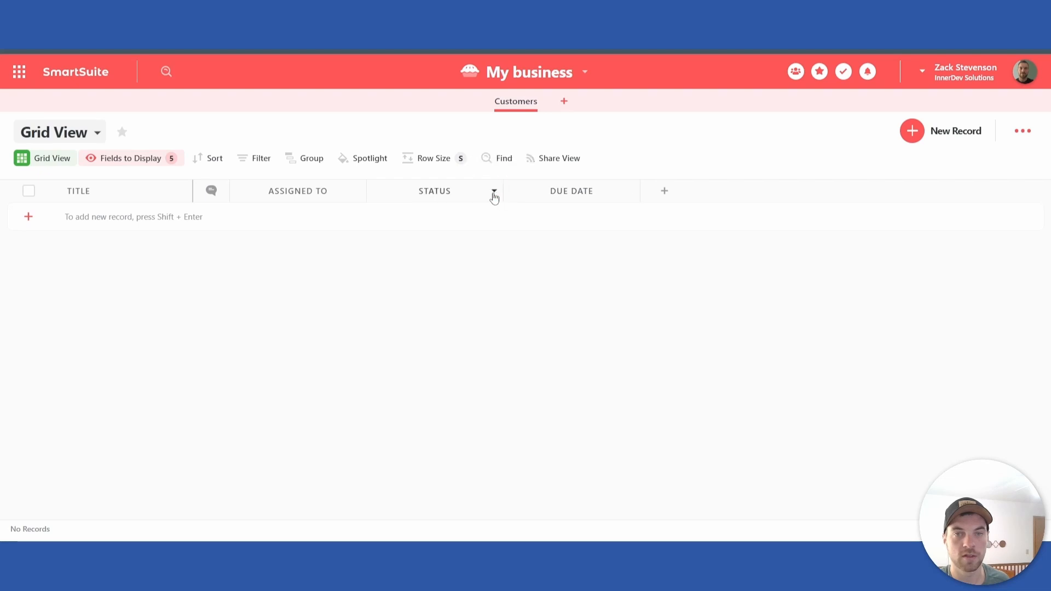
Step: Delete the Due Date field from the Customers app and confirm the deletion
{"action": "left_click", "coordinate": [630, 192]}
{"action": "left_click", "coordinate": [592, 505]}
{"action": "left_click", "coordinate": [575, 358]}
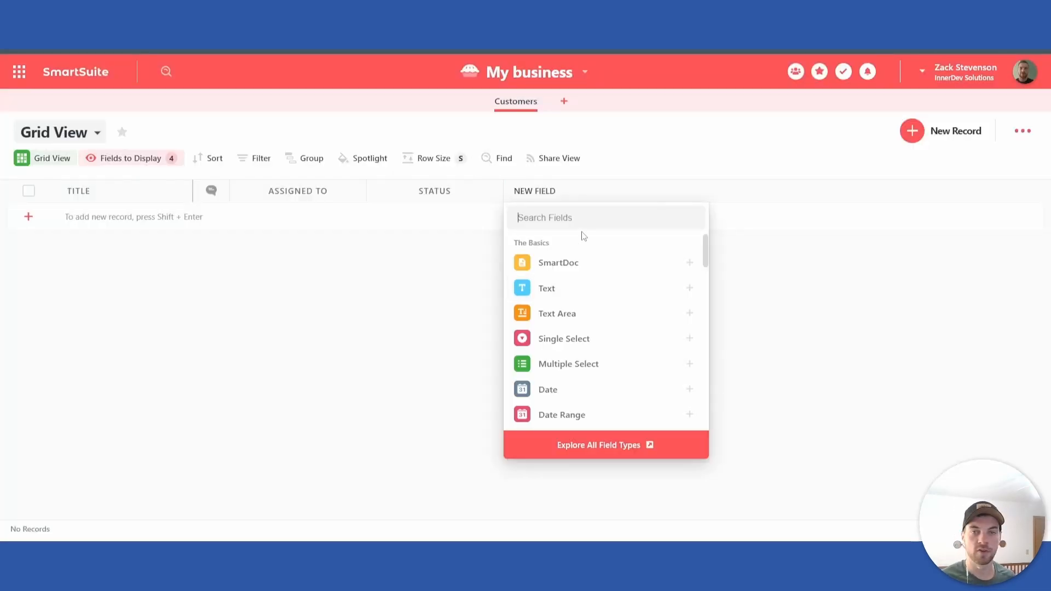
Step: Add a Full Name field with first and last name to the Customers app
{"action": "type", "text": "name"}
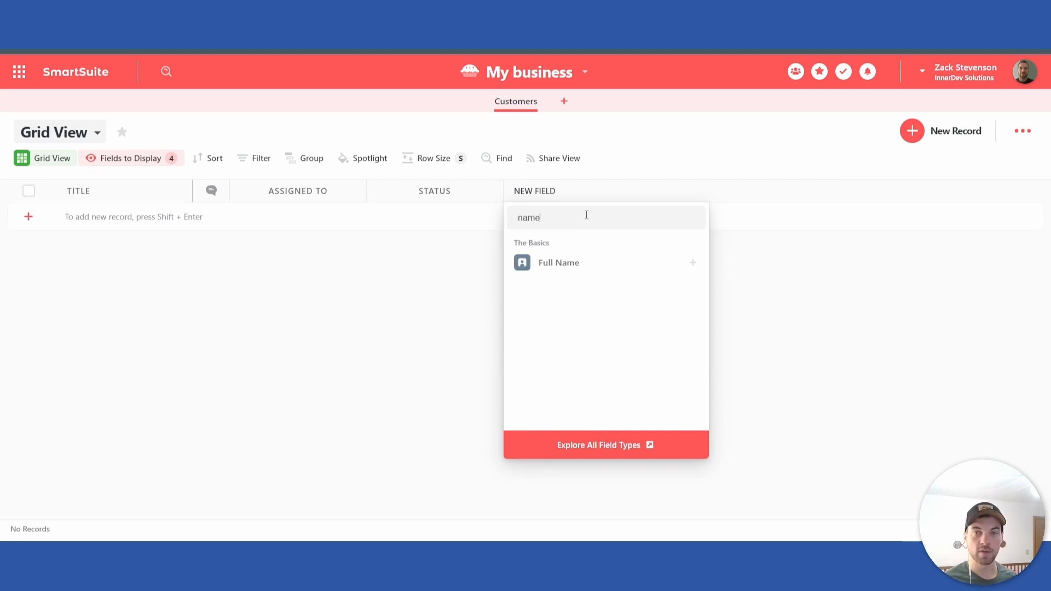
{"action": "left_click", "coordinate": [654, 263]}
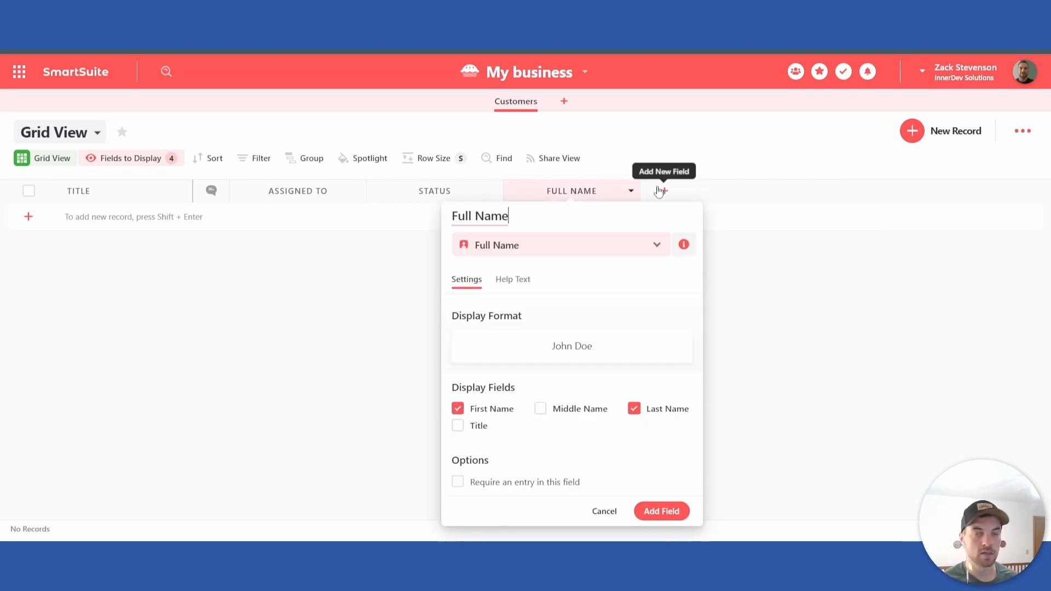
{"action": "left_click", "coordinate": [660, 510]}
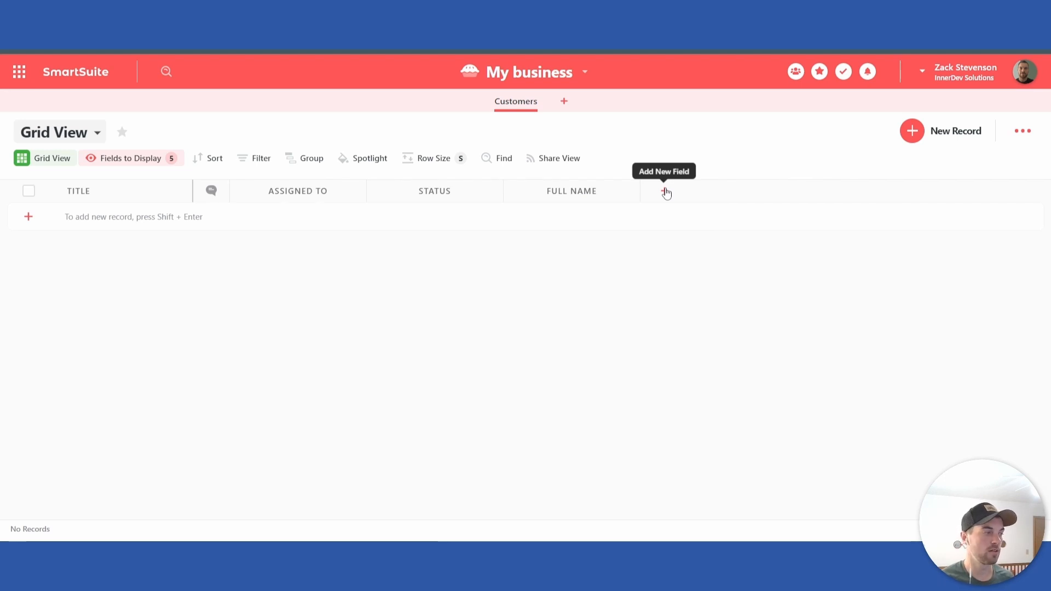
Step: Add a Phone field after the Full Name field in the Customers grid
{"action": "left_click", "coordinate": [664, 192]}
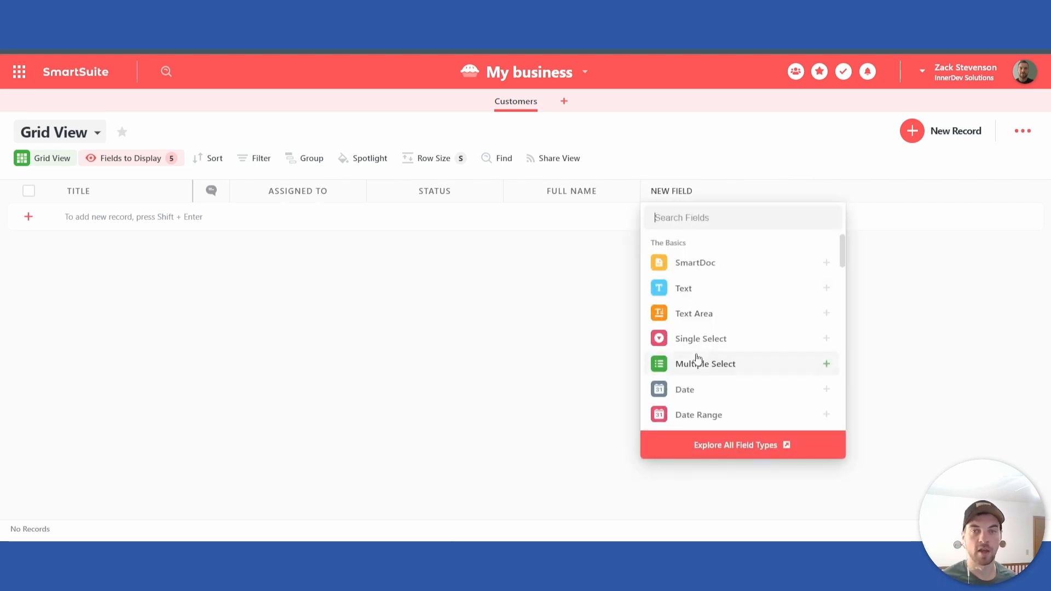
{"action": "type", "text": "ph"}
{"action": "key", "text": "Return"}
{"action": "left_click", "coordinate": [798, 496]}
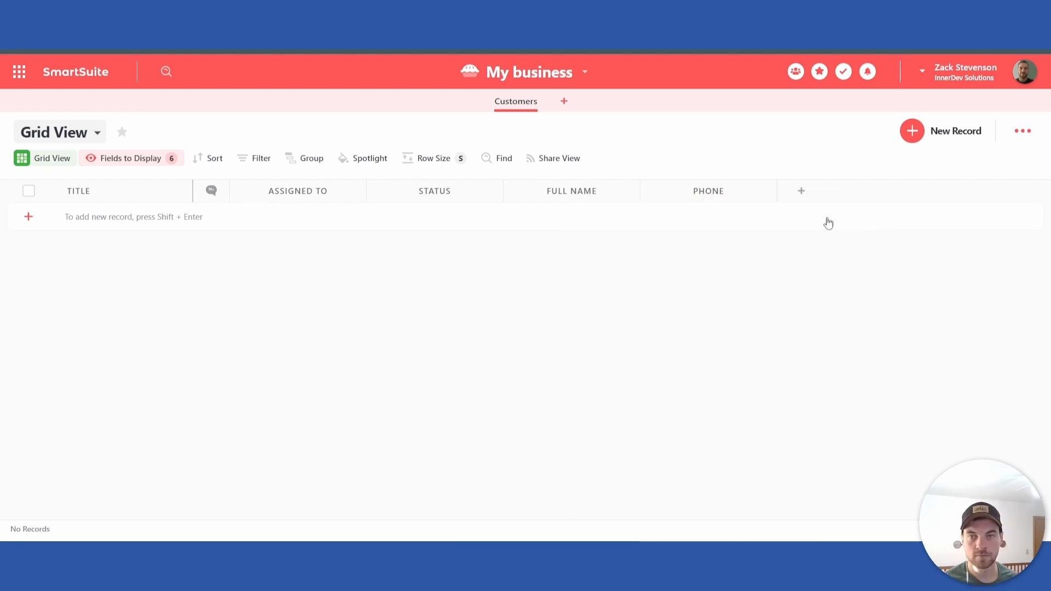
Step: Add an Email field after the Phone field in the Customers grid
{"action": "left_click", "coordinate": [801, 191]}
{"action": "type", "text": "Email"}
{"action": "key", "text": "Return"}
{"action": "left_click", "coordinate": [925, 495]}
Step: Add an Address field named "Physical Address" with the Single Line display format after the Email field
{"action": "left_click", "coordinate": [938, 191]}
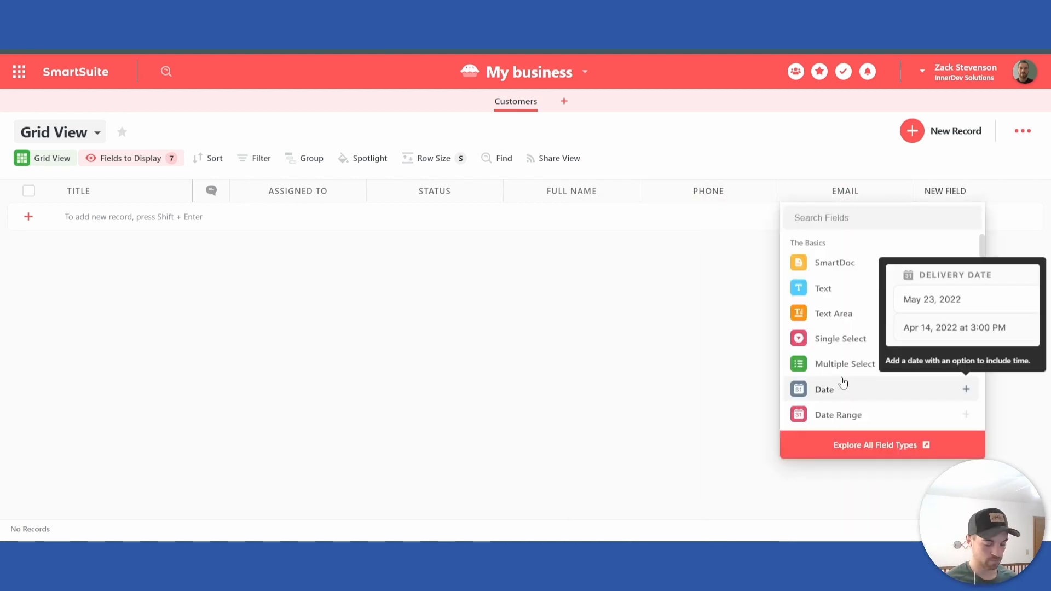
{"action": "type", "text": "address"}
{"action": "key", "text": "Return"}
{"action": "type", "text": "Physical Address"}
{"action": "left_click", "coordinate": [802, 338]}
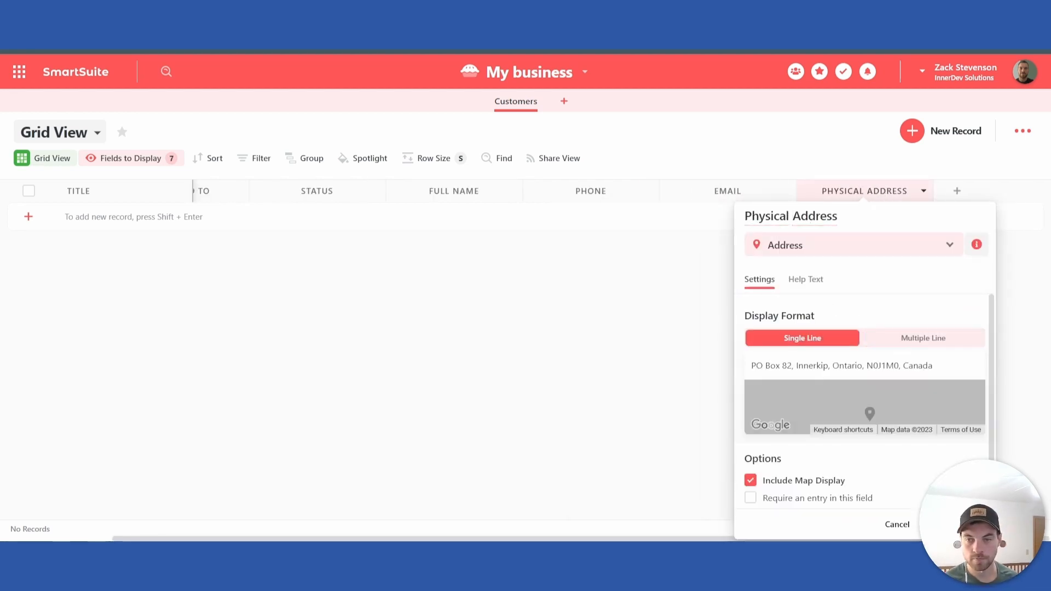
Step: Add a Text Area field named "Message" after the Physical Address field
{"action": "left_click", "coordinate": [951, 193]}
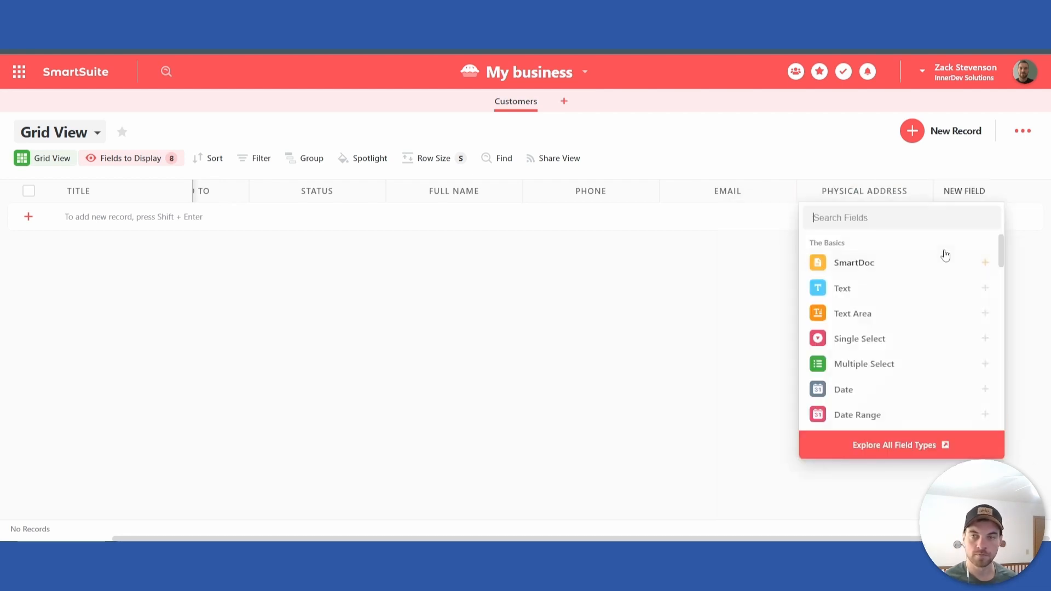
{"action": "type", "text": "long"}
{"action": "key", "text": "BackSpace"}
{"action": "key", "text": "BackSpace"}
{"action": "key", "text": "BackSpace"}
{"action": "key", "text": "BackSpace"}
{"action": "left_click", "coordinate": [891, 314]}
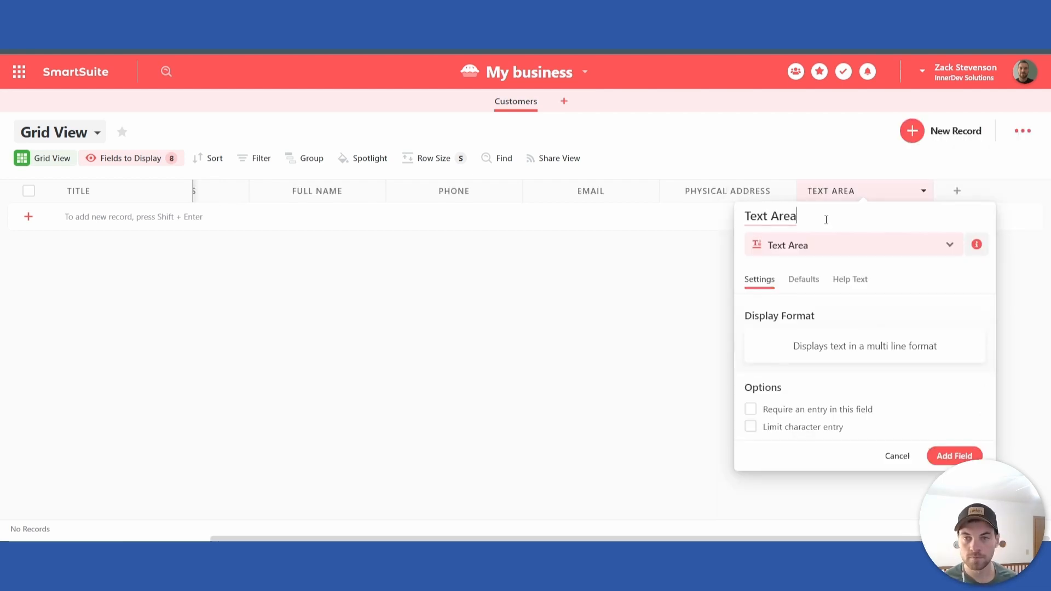
{"action": "key", "text": "ctrl+a"}
{"action": "type", "text": "Message"}
{"action": "left_click", "coordinate": [953, 455]}
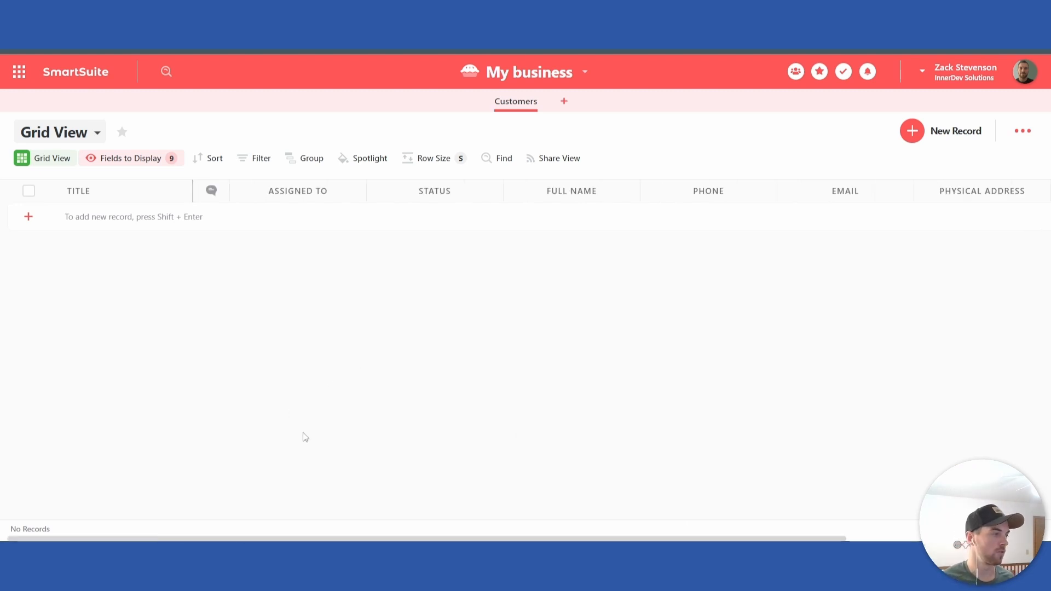
Step: Create a new public form view named "Inquiry Form" for the Customers app
{"action": "left_click", "coordinate": [96, 137]}
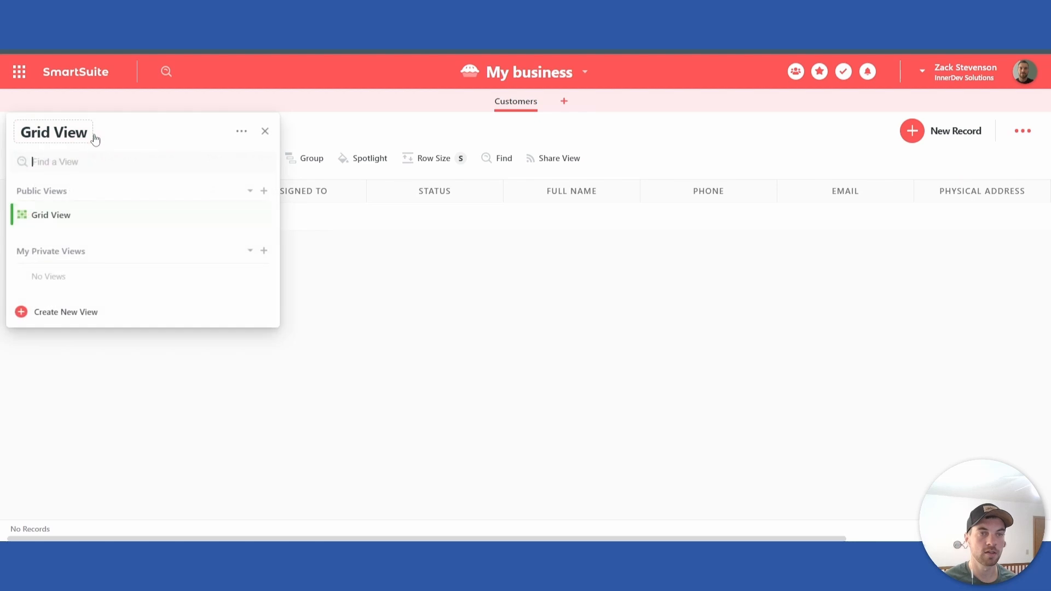
{"action": "left_click", "coordinate": [50, 311]}
{"action": "left_click", "coordinate": [158, 405]}
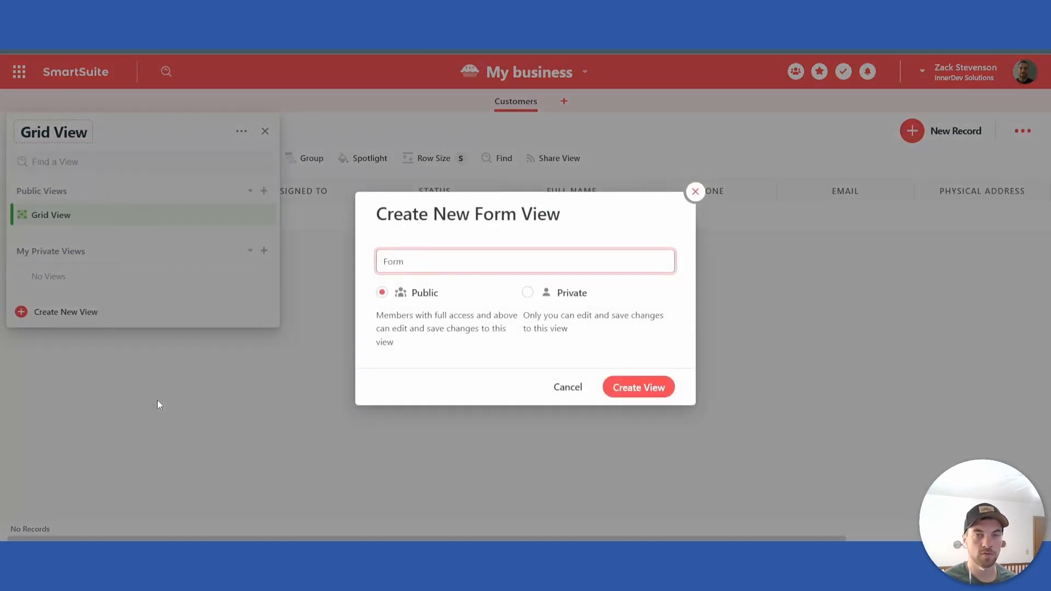
{"action": "double_click", "coordinate": [391, 262]}
{"action": "type", "text": "Inquiry"}
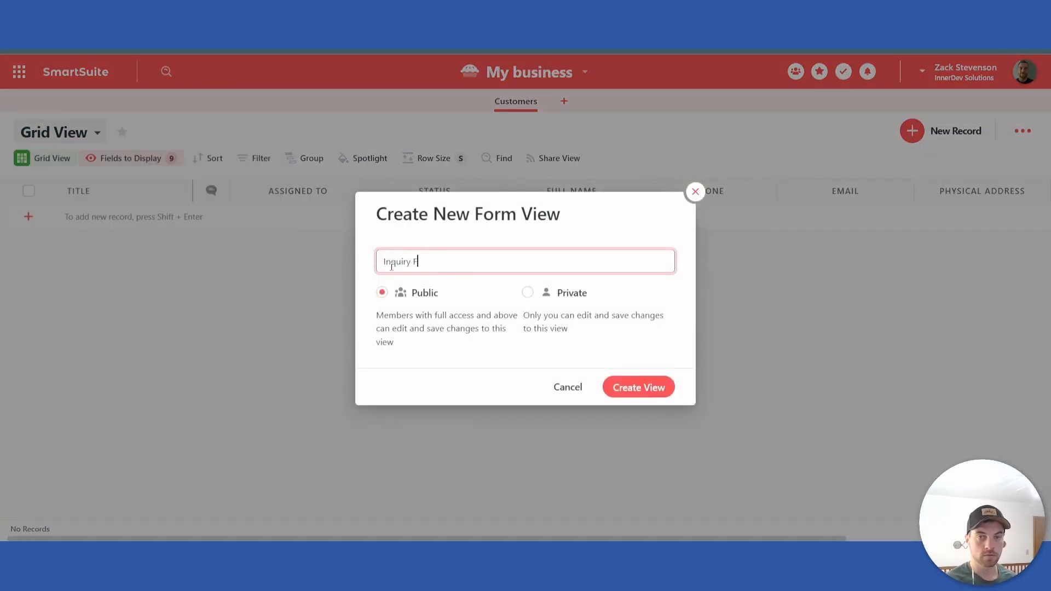
{"action": "left_click", "coordinate": [653, 392]}
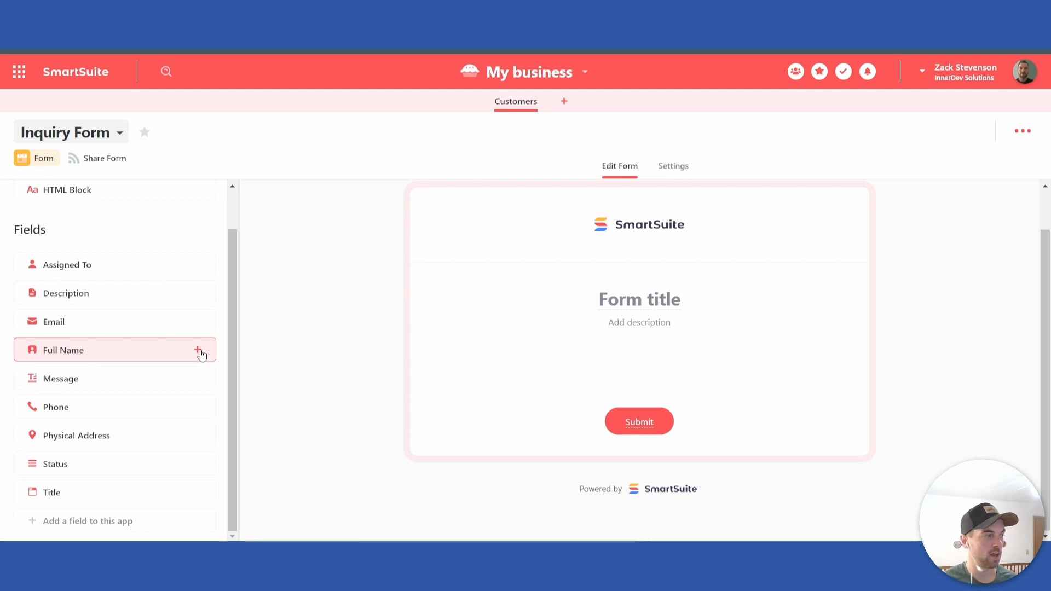
Step: Add the Full Name, Phone, Email, Physical Address and Message fields to the inquiry form in that order
{"action": "left_click", "coordinate": [198, 350]}
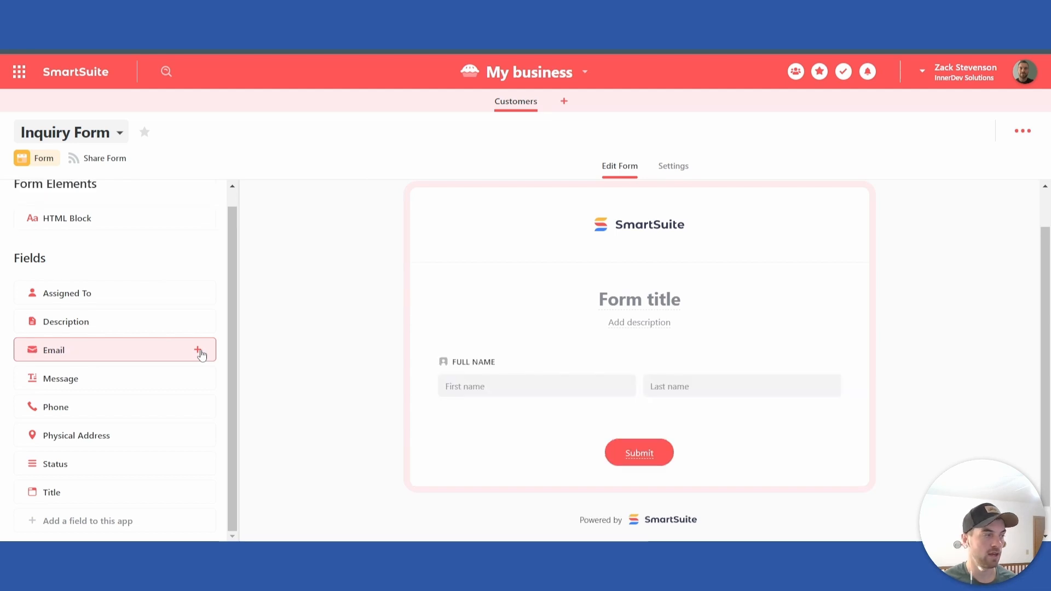
{"action": "left_click", "coordinate": [197, 409]}
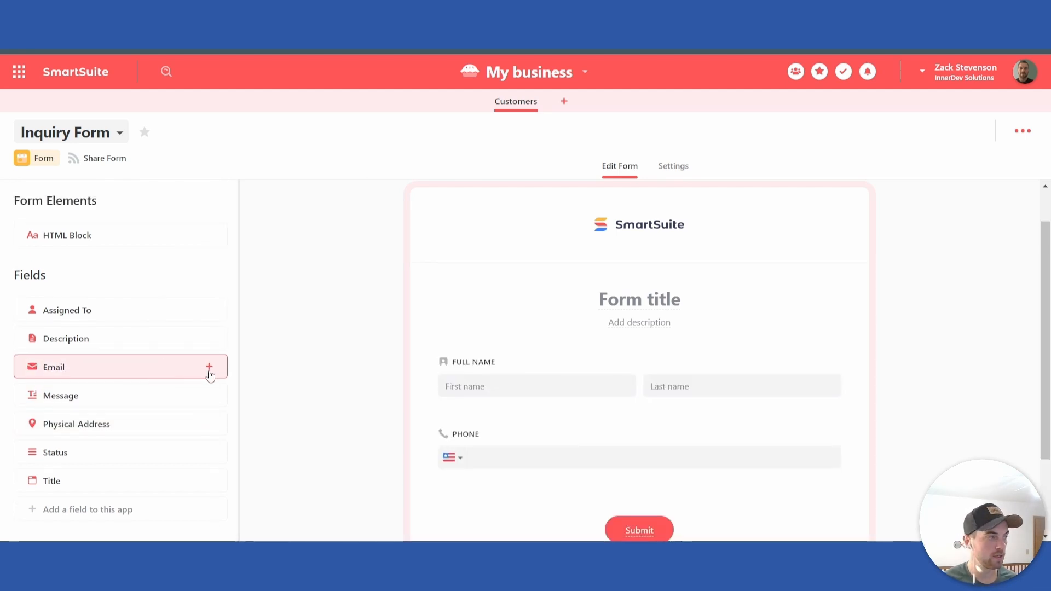
{"action": "left_click", "coordinate": [209, 367]}
{"action": "left_click", "coordinate": [209, 395]}
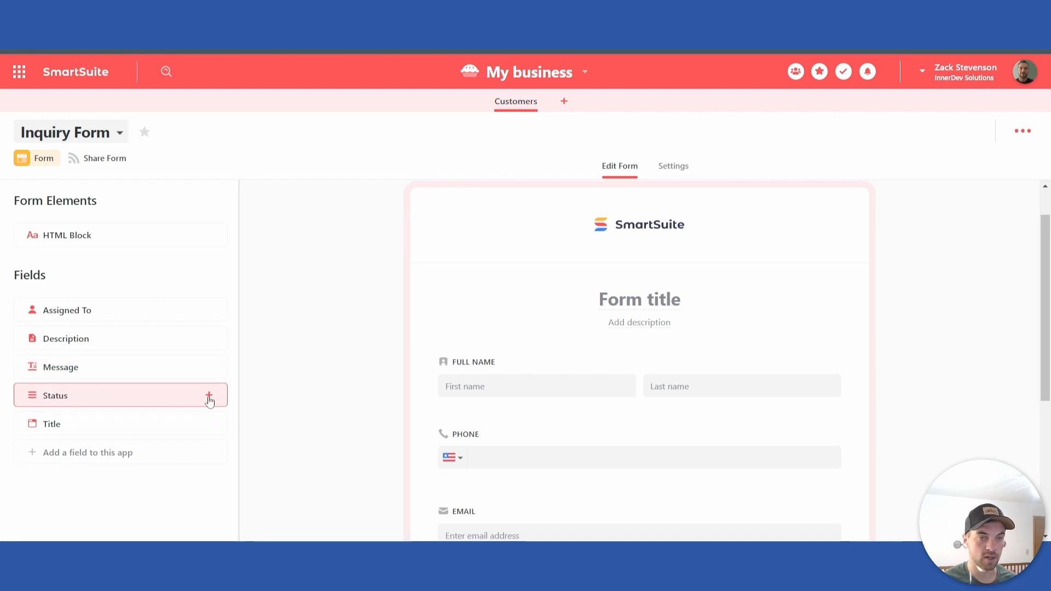
{"action": "left_click", "coordinate": [209, 367]}
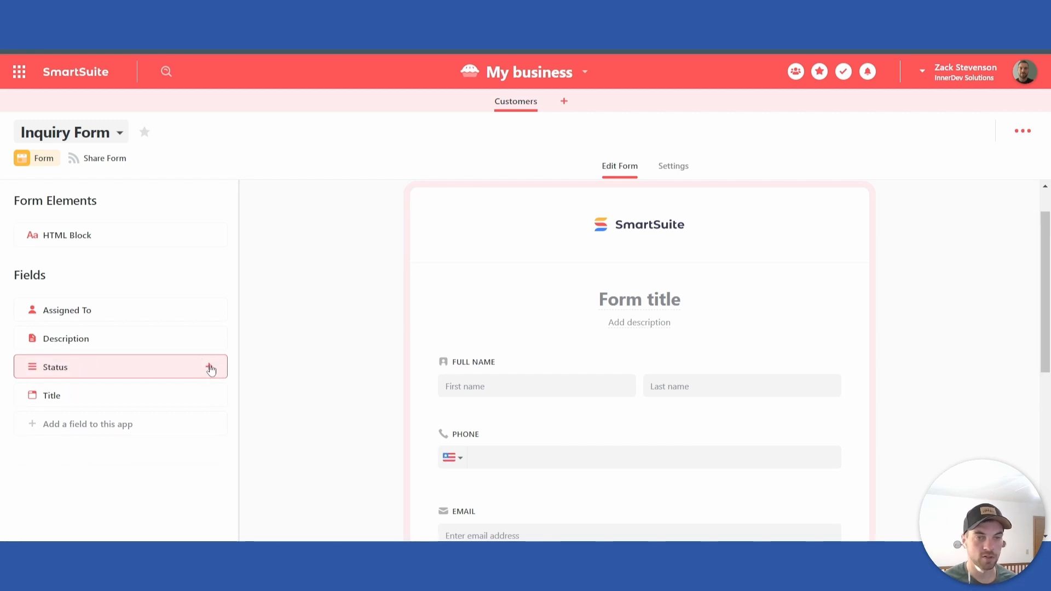
Step: Make the Full Name and Email fields required on the inquiry form
{"action": "scroll", "coordinate": [535, 237], "scroll_direction": "up", "scroll_amount": 3}
{"action": "left_click", "coordinate": [548, 293]}
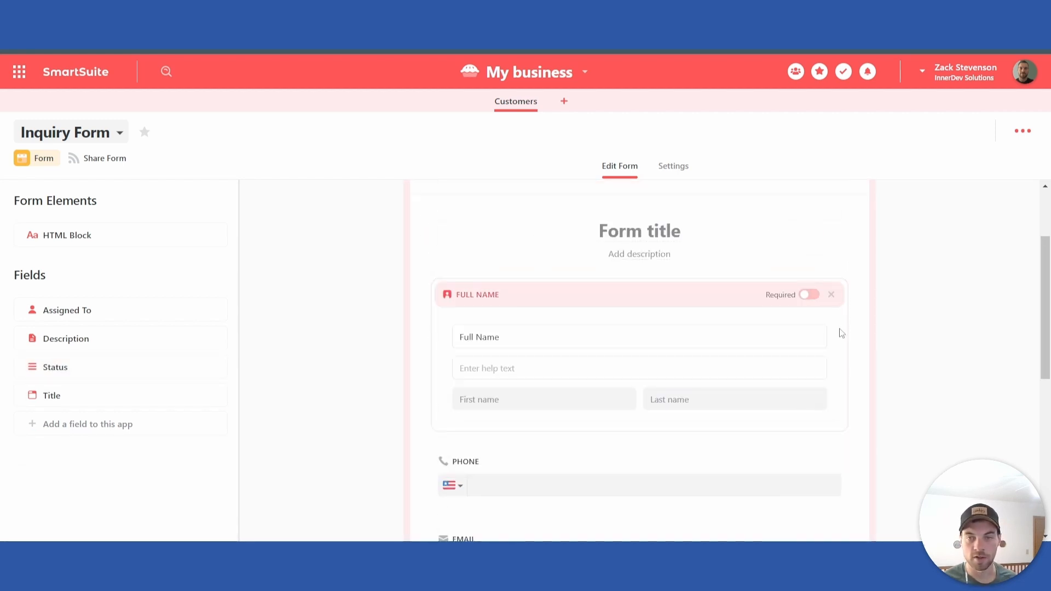
{"action": "left_click", "coordinate": [808, 297]}
{"action": "scroll", "coordinate": [624, 377], "scroll_direction": "down", "scroll_amount": 3}
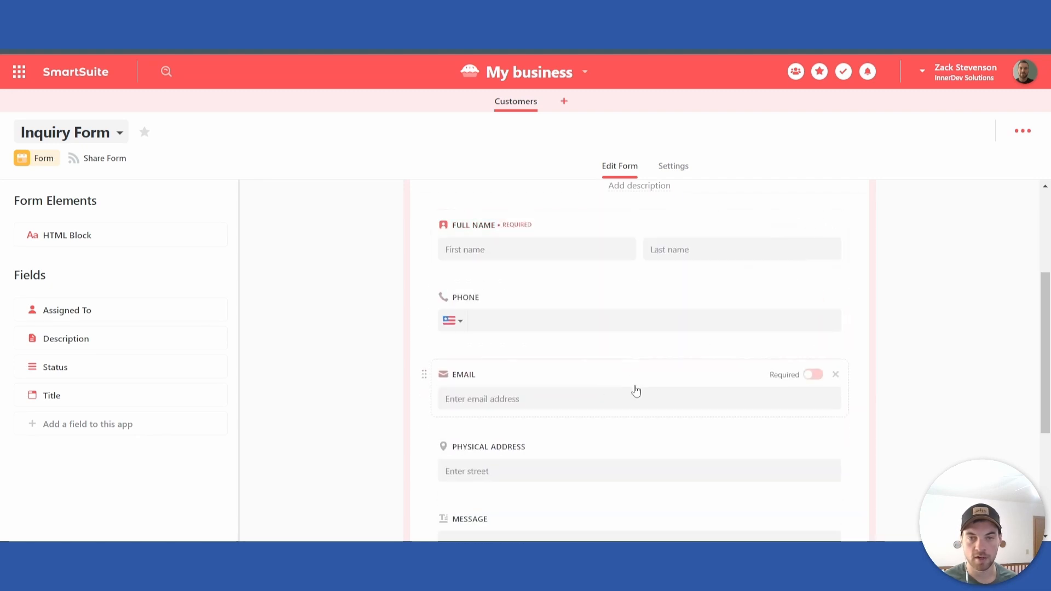
{"action": "left_click", "coordinate": [812, 375]}
{"action": "scroll", "coordinate": [602, 392], "scroll_direction": "down", "scroll_amount": 1}
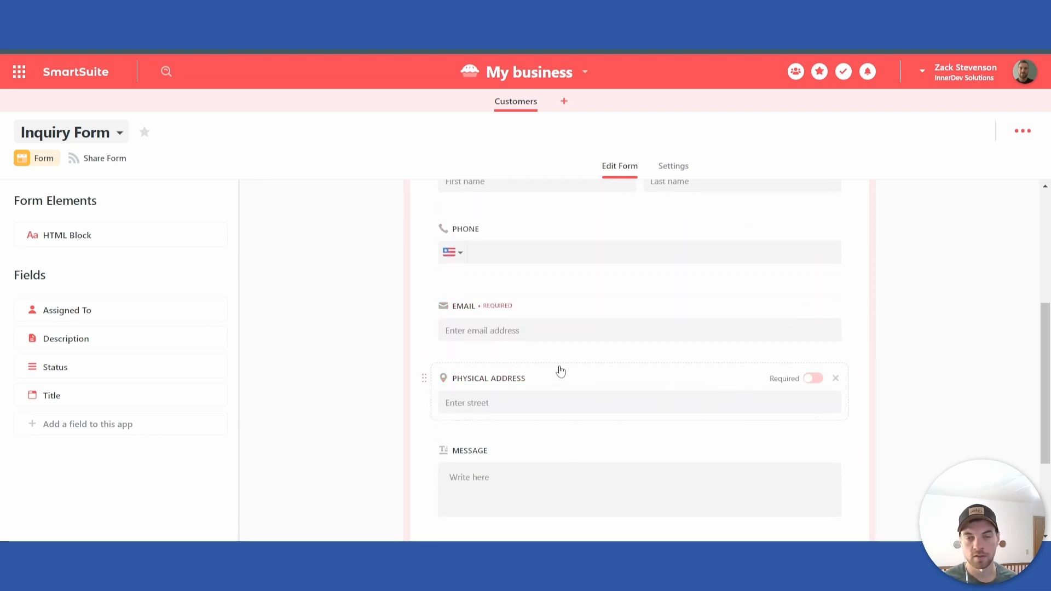
Step: Make the Physical Address and Message fields required on the inquiry form
{"action": "left_click", "coordinate": [608, 385]}
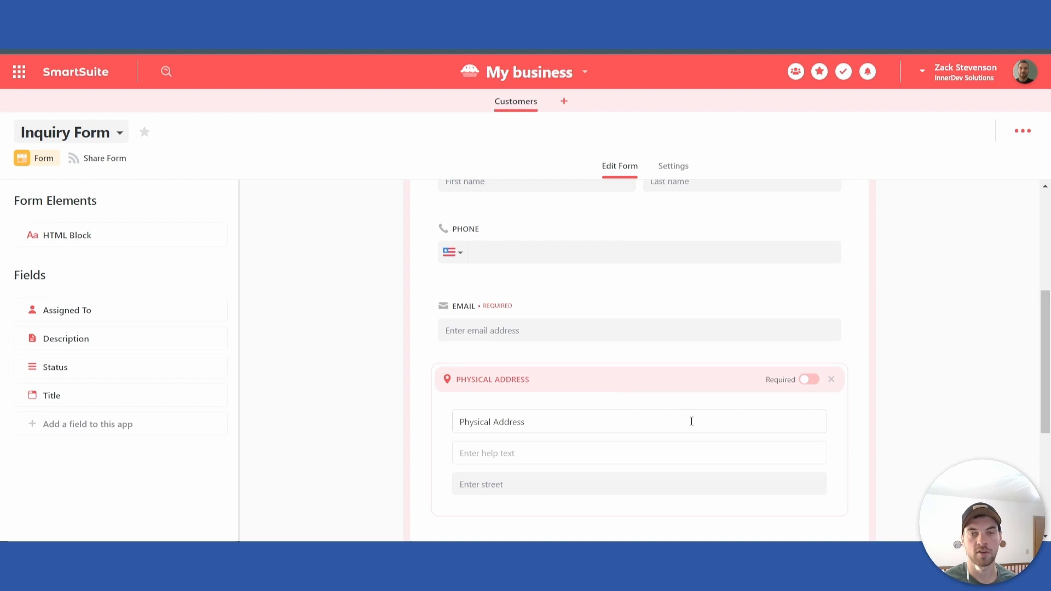
{"action": "left_click", "coordinate": [811, 386]}
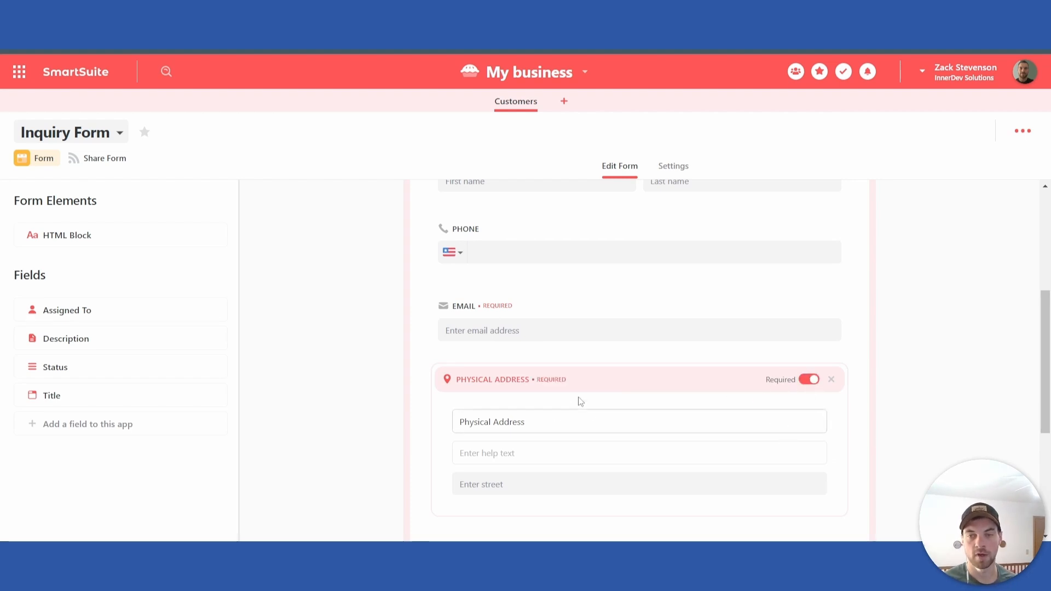
{"action": "left_click", "coordinate": [317, 359]}
{"action": "scroll", "coordinate": [594, 376], "scroll_direction": "down", "scroll_amount": 1}
{"action": "left_click", "coordinate": [594, 377]}
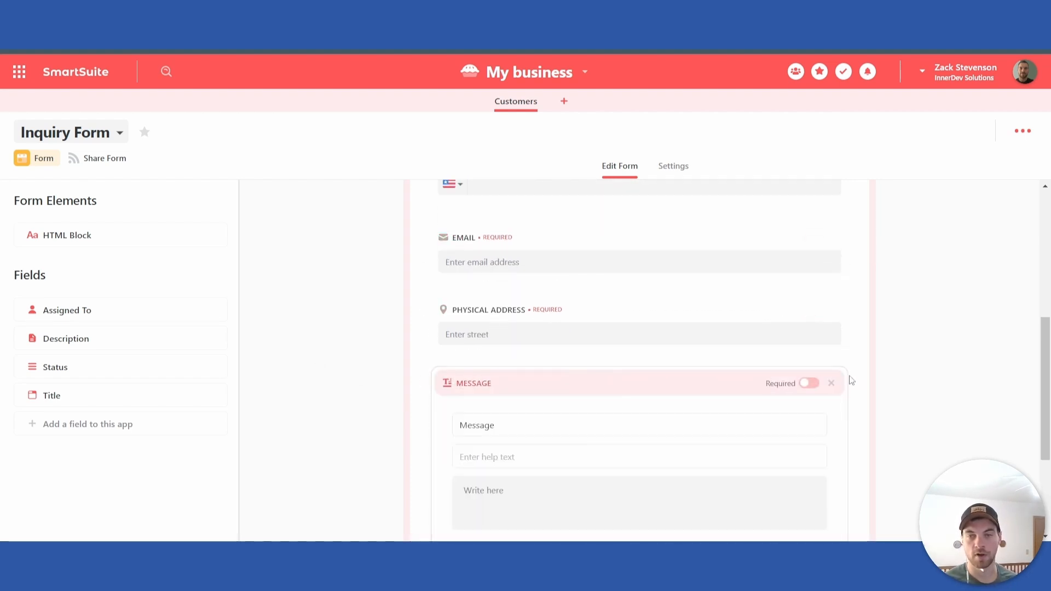
{"action": "left_click", "coordinate": [811, 383]}
{"action": "scroll", "coordinate": [602, 384], "scroll_direction": "down", "scroll_amount": 1}
{"action": "left_click", "coordinate": [352, 361]}
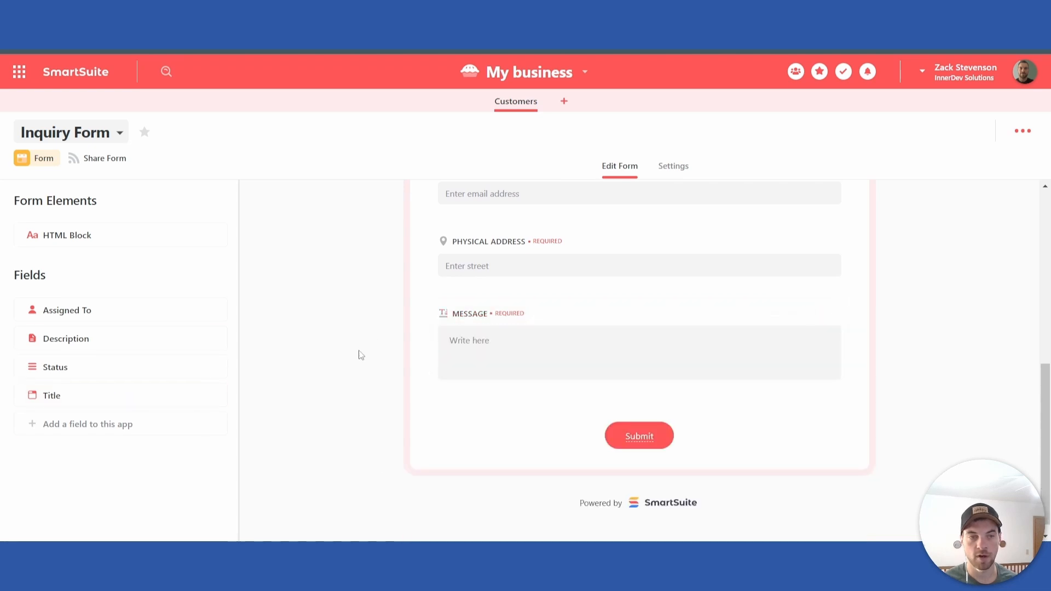
Step: Set the form title to "Inquiry Form" and review the form's fields
{"action": "scroll", "coordinate": [540, 390], "scroll_direction": "up", "scroll_amount": 6}
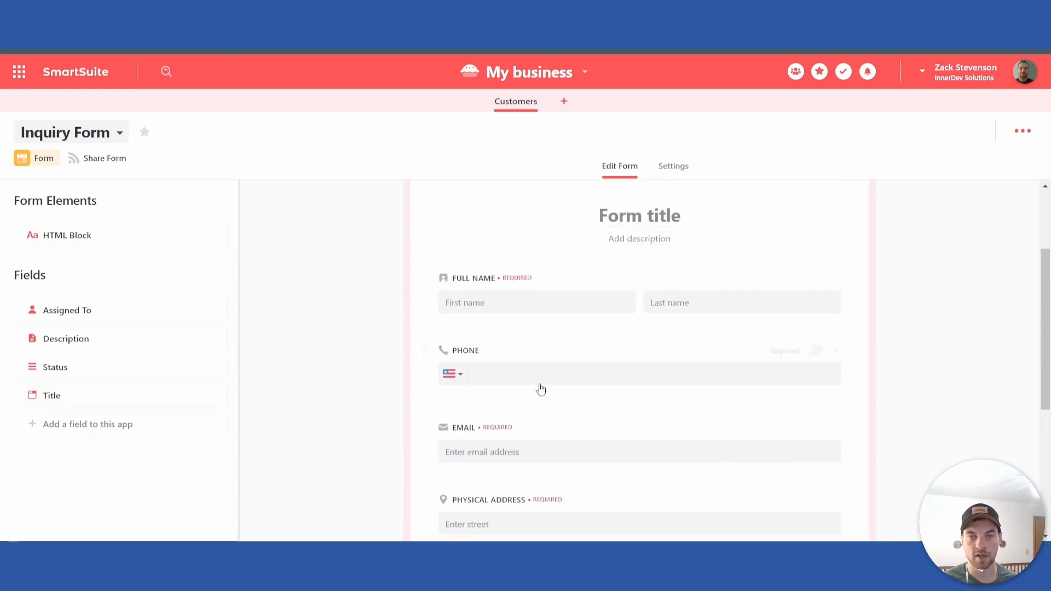
{"action": "scroll", "coordinate": [640, 303], "scroll_direction": "up", "scroll_amount": 1}
{"action": "left_click", "coordinate": [687, 347]}
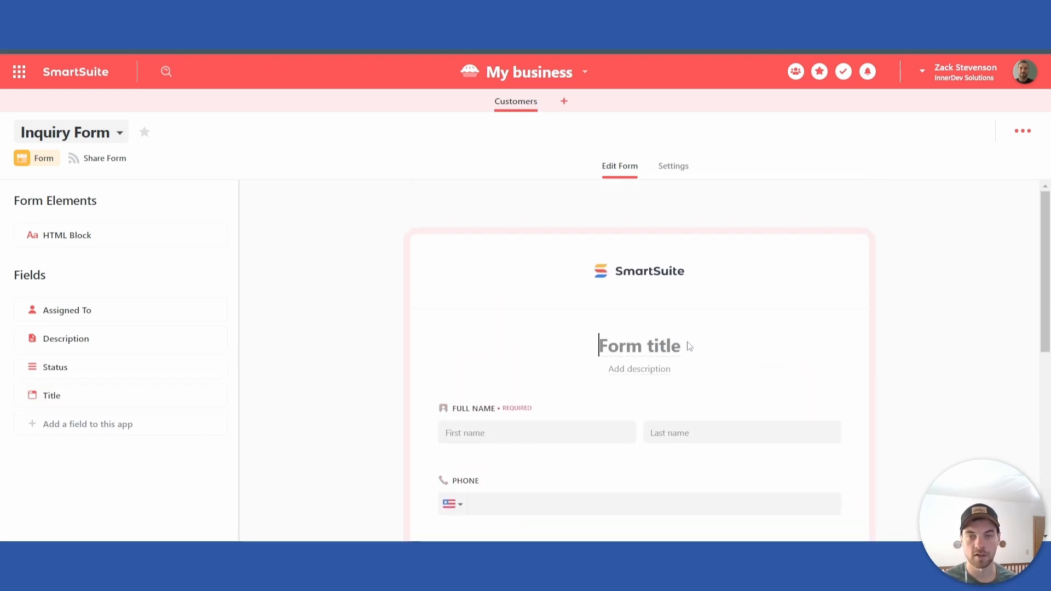
{"action": "type", "text": "Inquiry Form"}
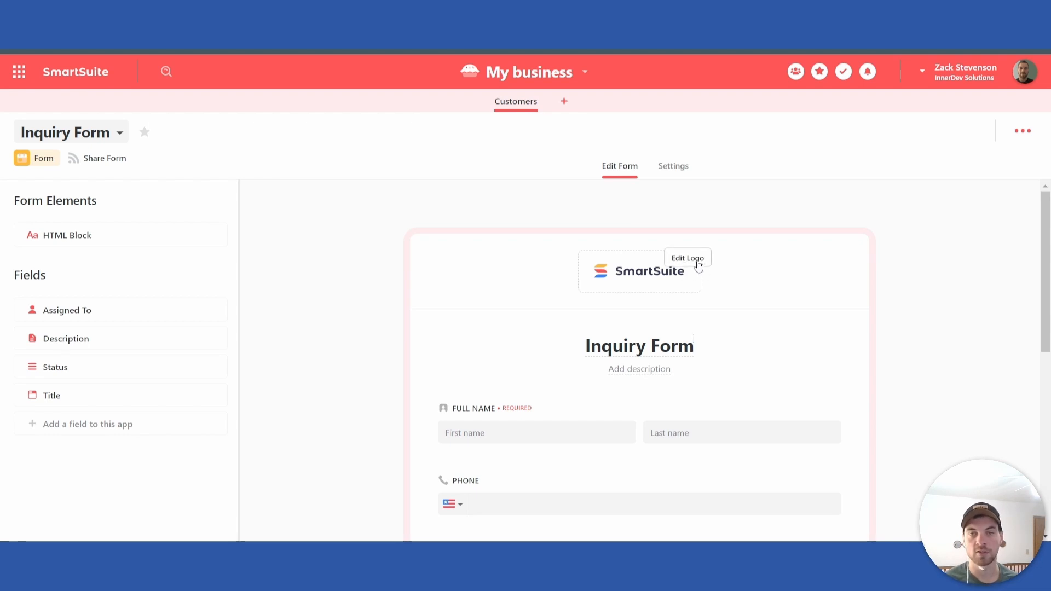
{"action": "scroll", "coordinate": [706, 284], "scroll_direction": "down", "scroll_amount": 7}
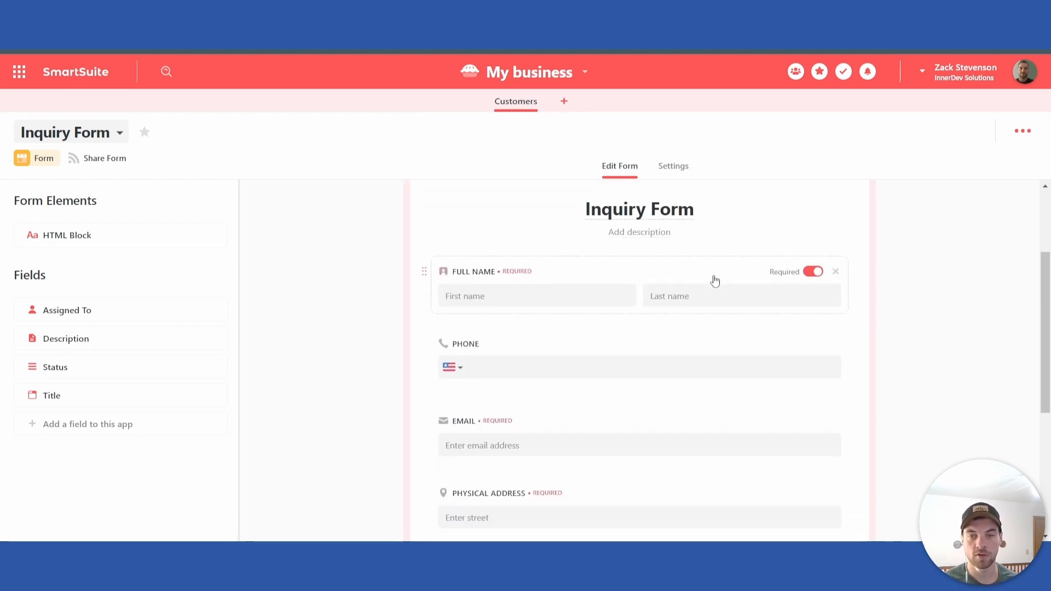
{"action": "scroll", "coordinate": [802, 336], "scroll_direction": "up", "scroll_amount": 4}
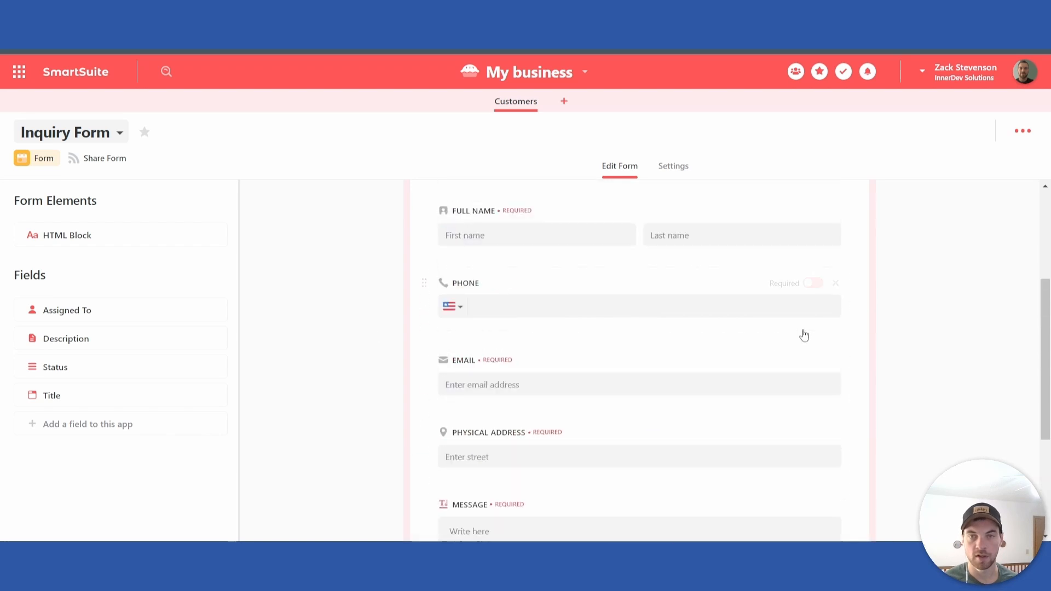
Step: Set the form's after-submission message to "Thank you for submitting the form" and return to editing the form
{"action": "left_click", "coordinate": [670, 167]}
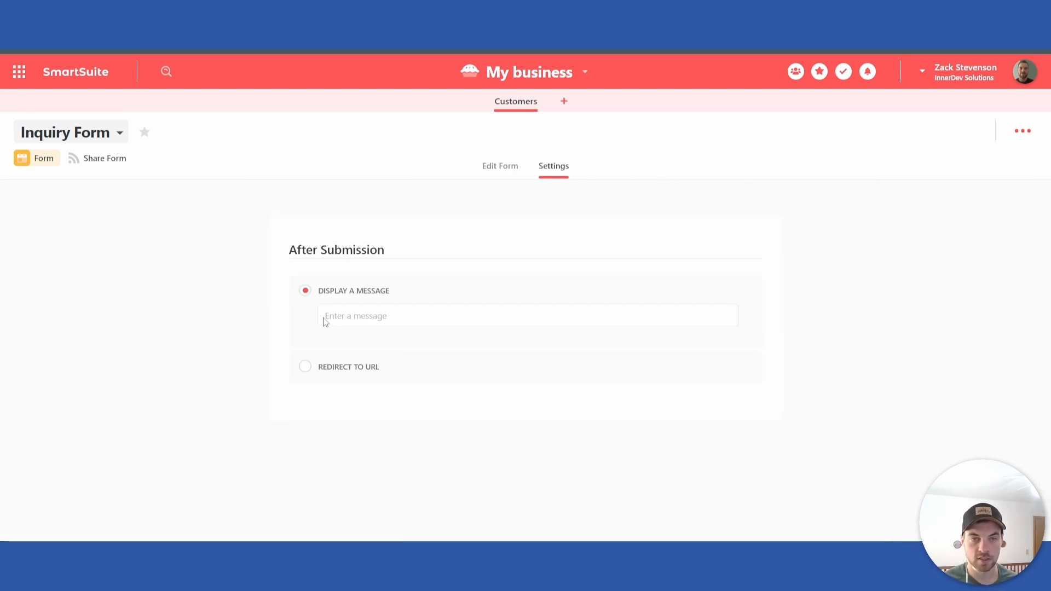
{"action": "left_click", "coordinate": [376, 315]}
{"action": "type", "text": "Thank"}
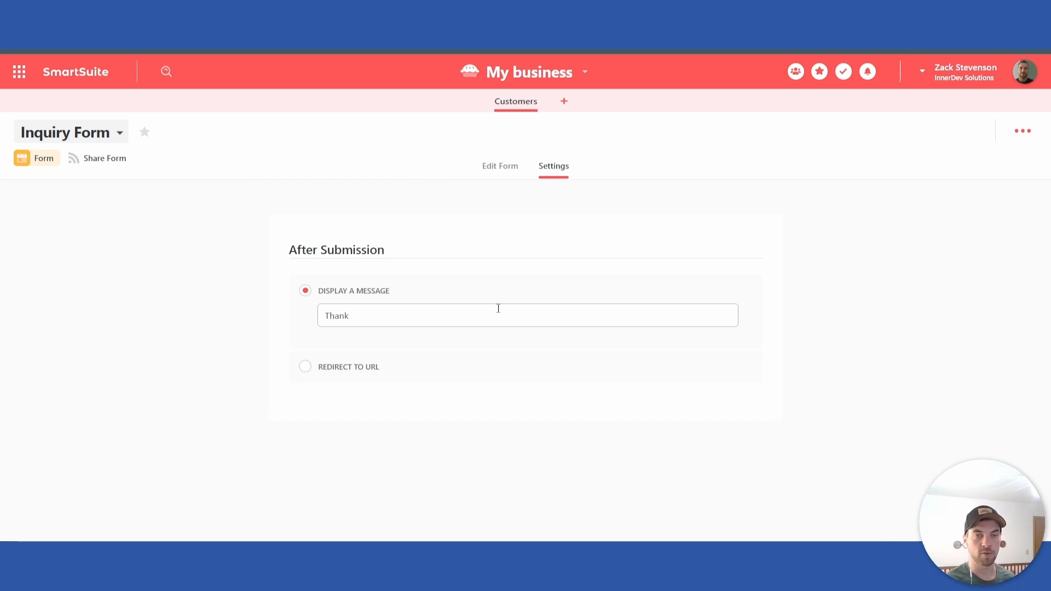
{"action": "type", "text": " you for submitting the form"}
{"action": "left_click", "coordinate": [499, 165]}
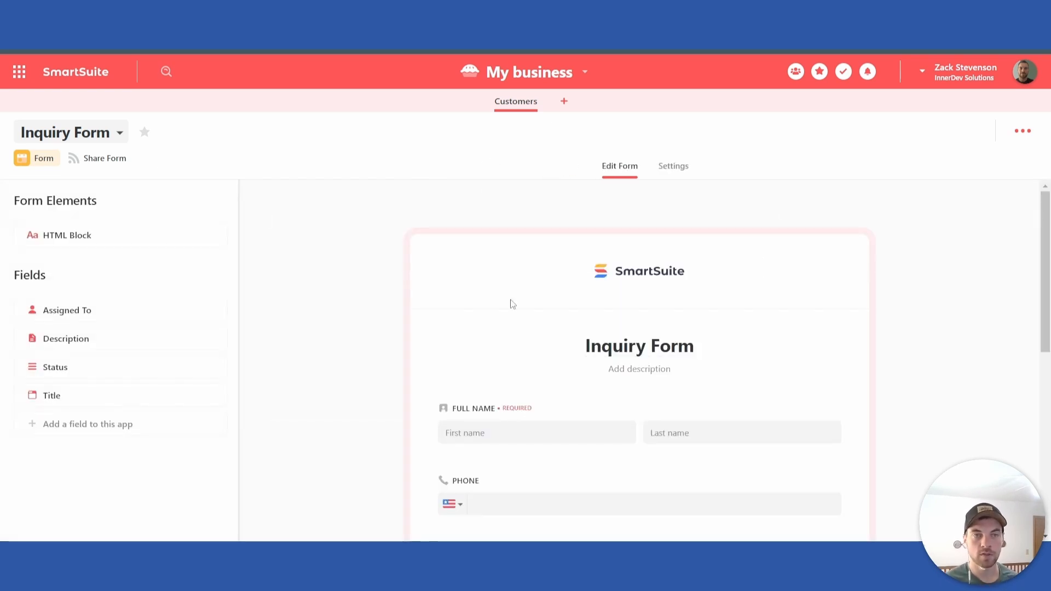
Step: Share the inquiry form and copy its shareable link
{"action": "left_click", "coordinate": [116, 162]}
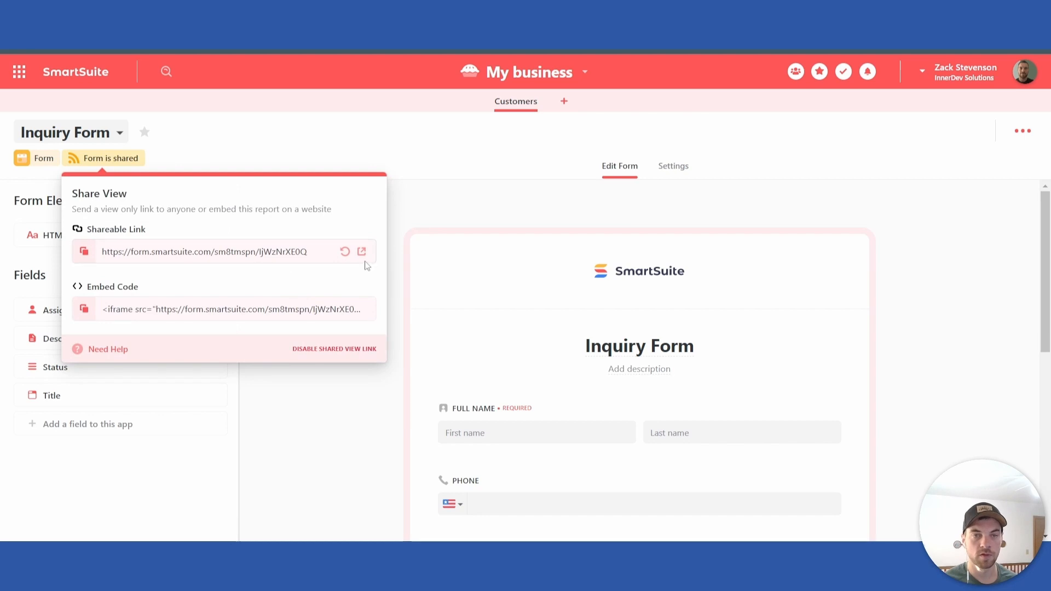
{"action": "left_click", "coordinate": [290, 253]}
{"action": "right_click", "coordinate": [290, 253]}
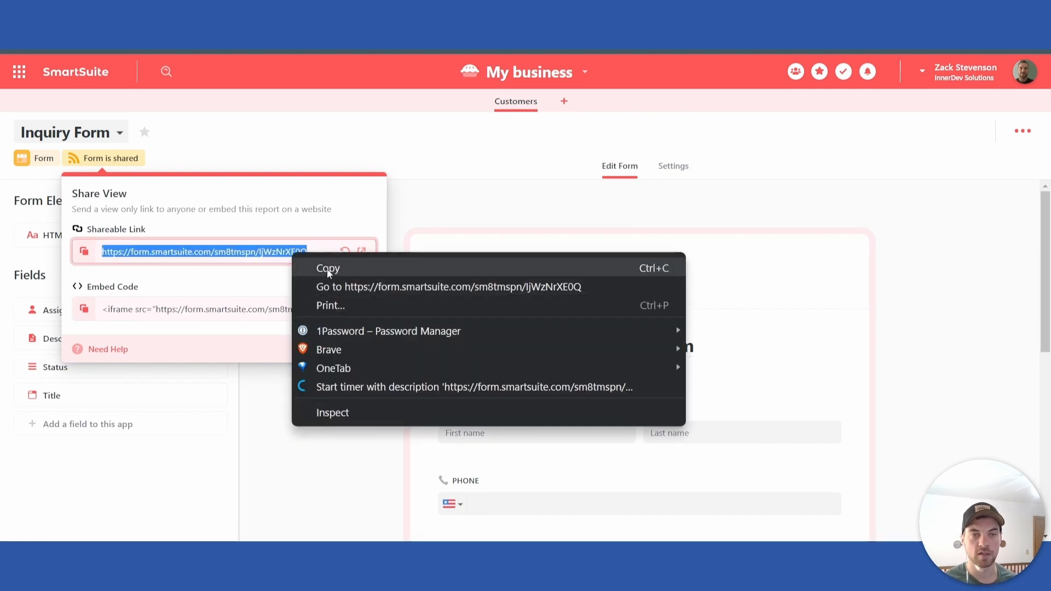
{"action": "left_click", "coordinate": [323, 267]}
Step: Open the shared form from its link, look through the public version and close it
{"action": "left_click", "coordinate": [362, 253]}
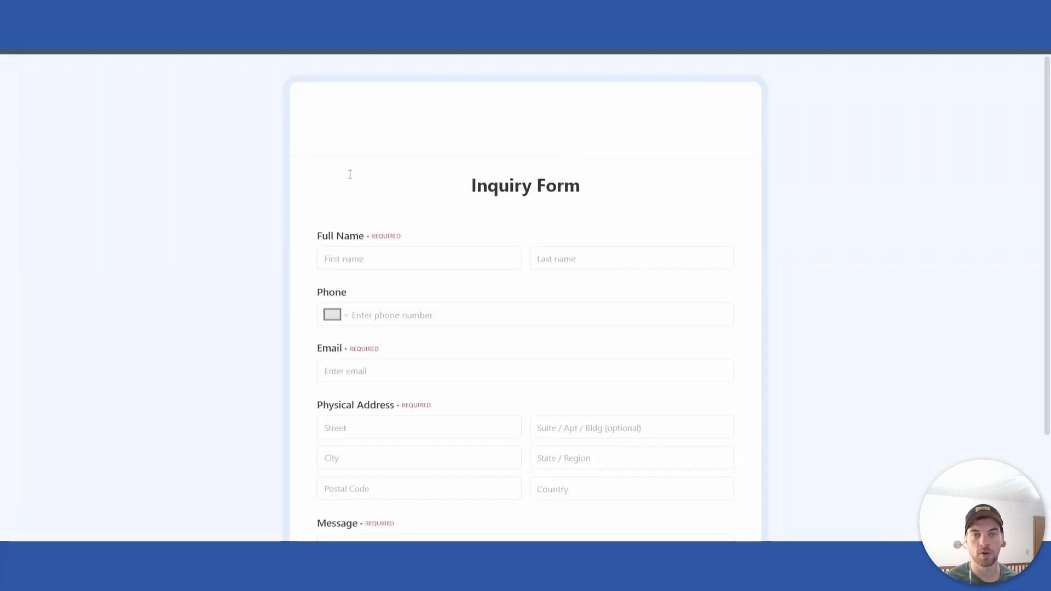
{"action": "scroll", "coordinate": [230, 256], "scroll_direction": "down", "scroll_amount": 3}
{"action": "scroll", "coordinate": [403, 208], "scroll_direction": "up", "scroll_amount": 3}
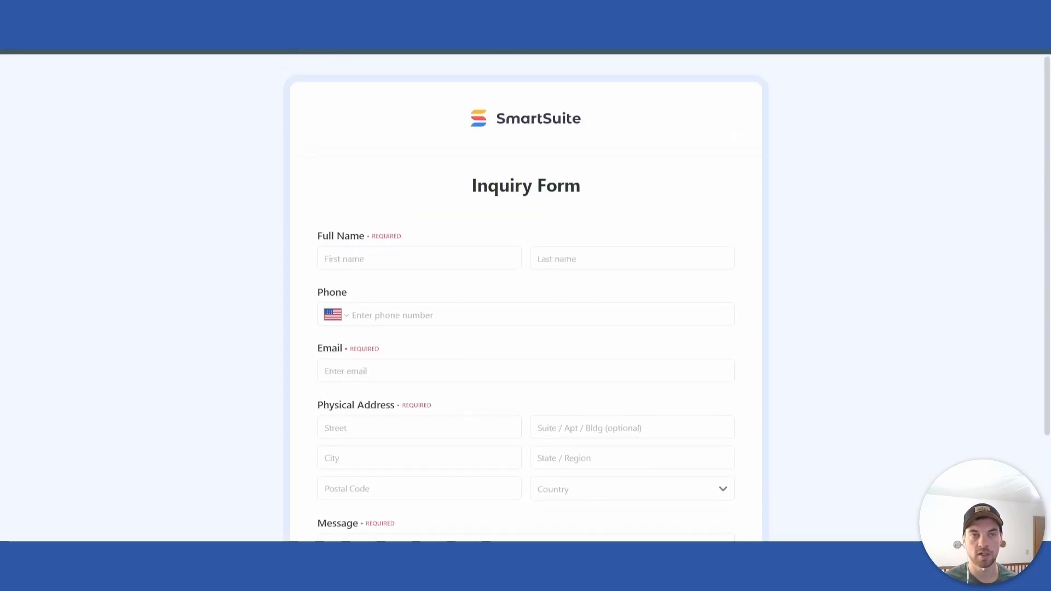
{"action": "key", "text": "ctrl+w"}
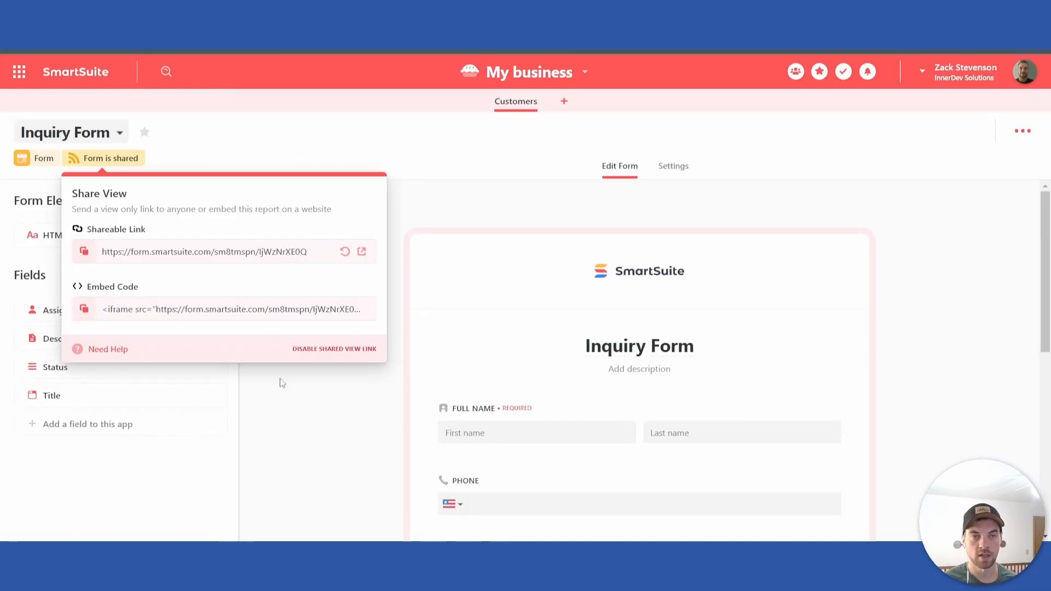
Step: Copy the form's embed code, paste it as HTML in CodePen, and enlarge the preview to check the embedded form
{"action": "left_click", "coordinate": [84, 309]}
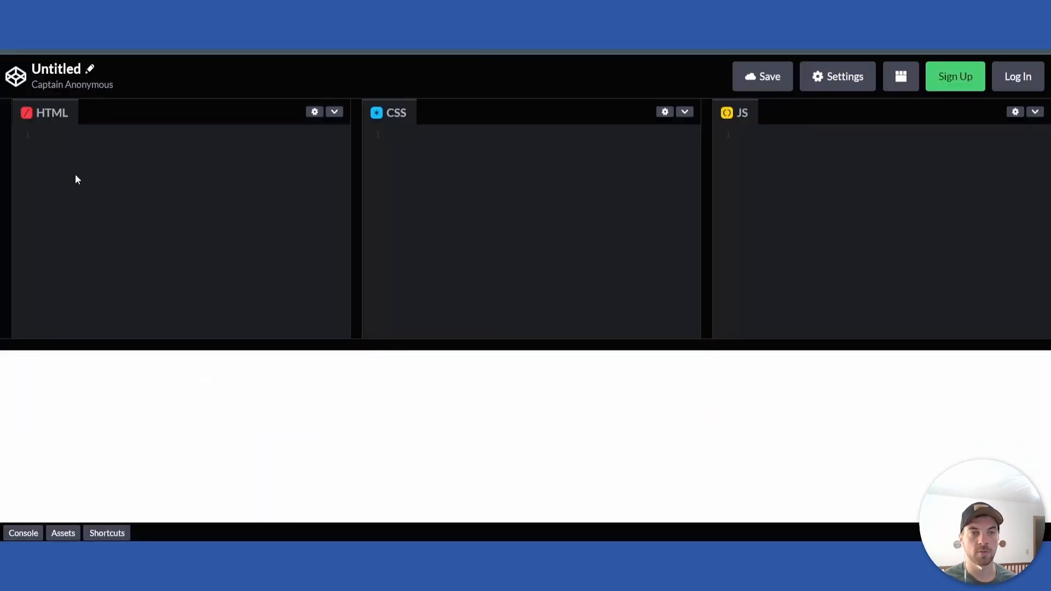
{"action": "key", "text": "ctrl+v"}
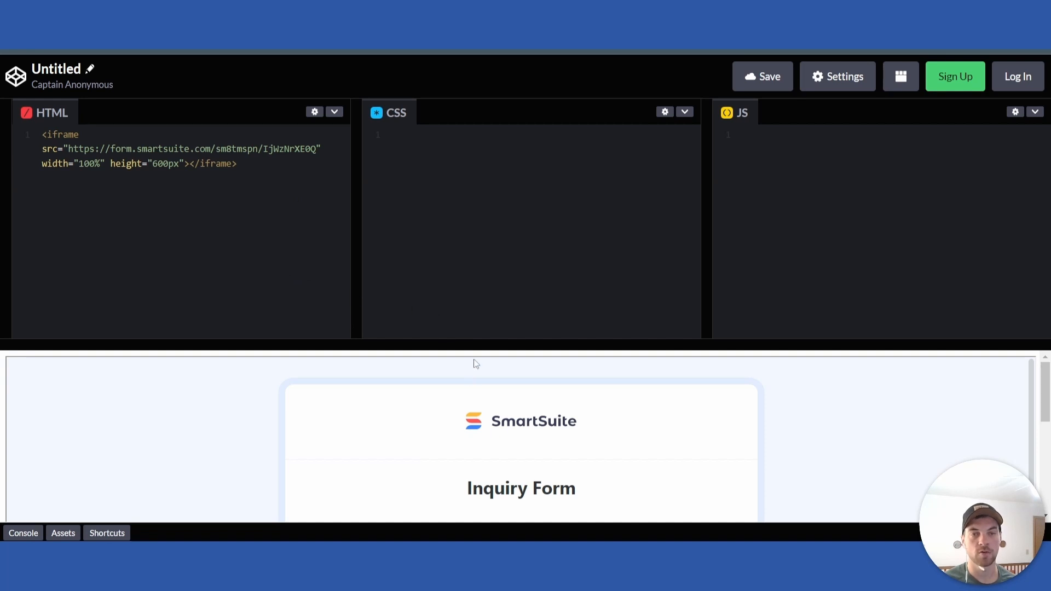
{"action": "left_click_drag", "start_coordinate": [474, 345], "coordinate": [472, 189]}
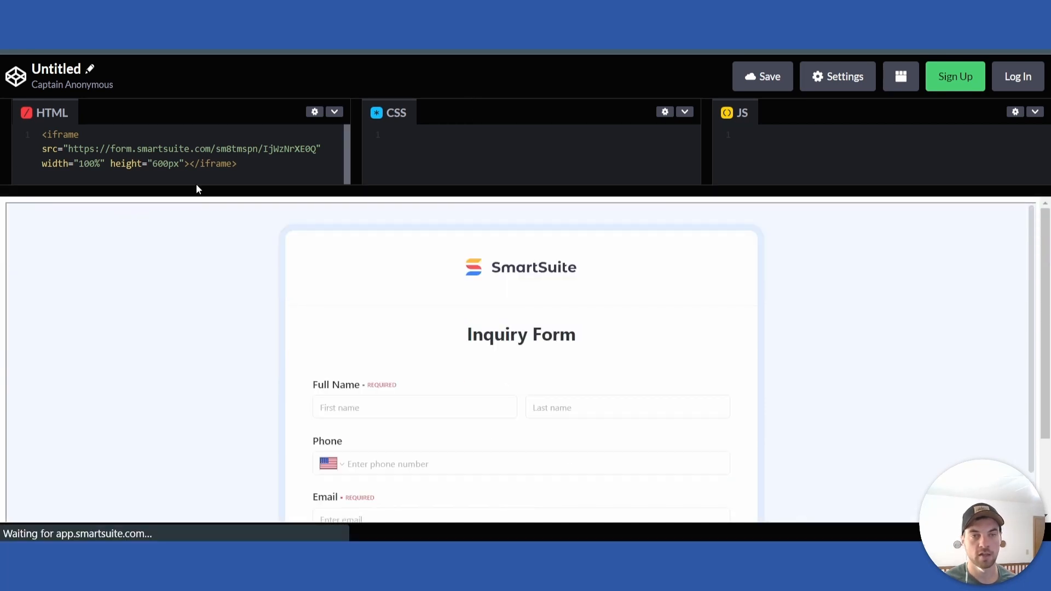
{"action": "scroll", "coordinate": [317, 313], "scroll_direction": "down", "scroll_amount": 3}
{"action": "scroll", "coordinate": [605, 359], "scroll_direction": "down", "scroll_amount": 4}
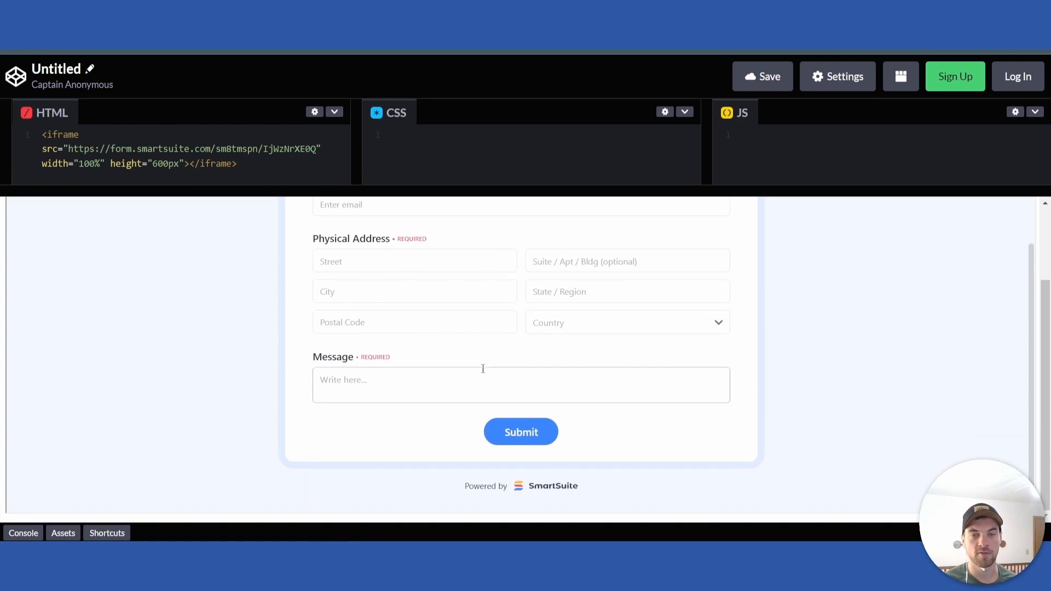
{"action": "scroll", "coordinate": [417, 359], "scroll_direction": "up", "scroll_amount": 5}
{"action": "scroll", "coordinate": [417, 359], "scroll_direction": "up", "scroll_amount": 2}
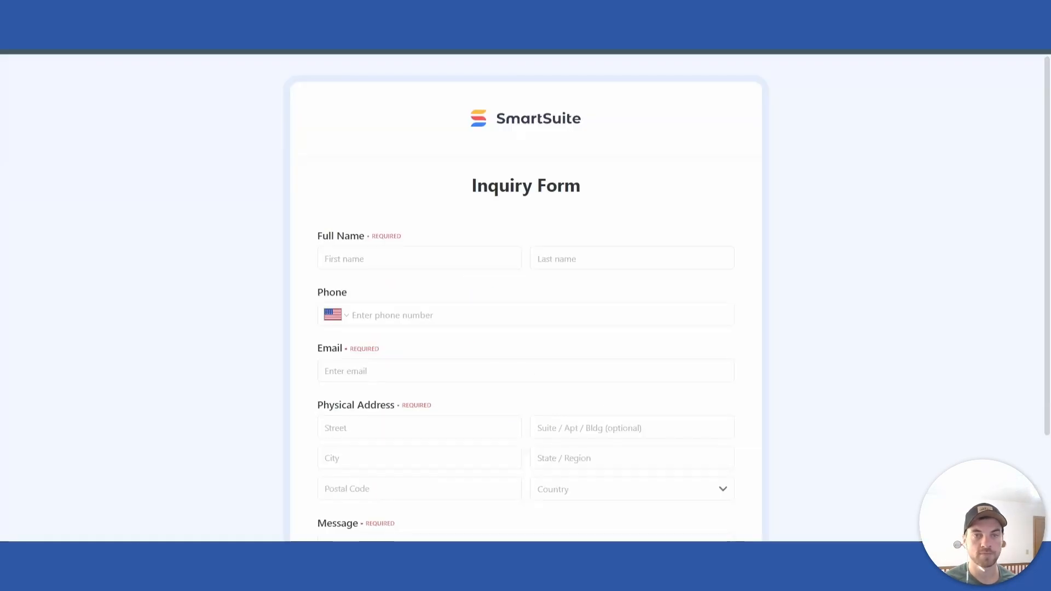
Step: On the public inquiry form page, enter the customer's first and last name, phone number and email address
{"action": "left_click", "coordinate": [362, 257]}
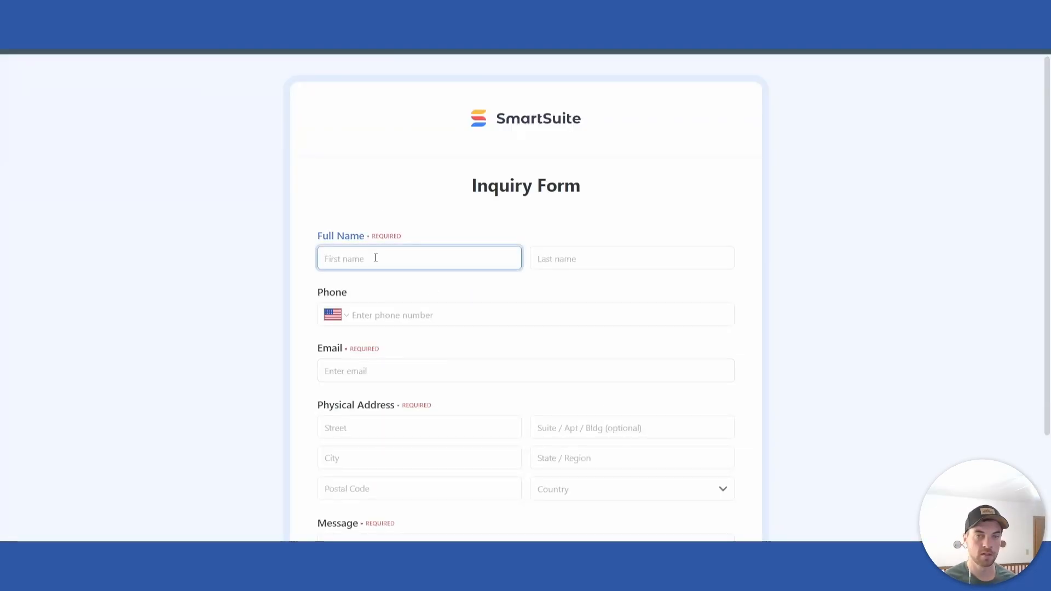
{"action": "key", "text": "Tab"}
{"action": "scroll", "coordinate": [372, 258], "scroll_direction": "down", "scroll_amount": 1}
{"action": "left_click", "coordinate": [368, 248]}
{"action": "type", "text": "5195555555"}
{"action": "left_click", "coordinate": [329, 303]}
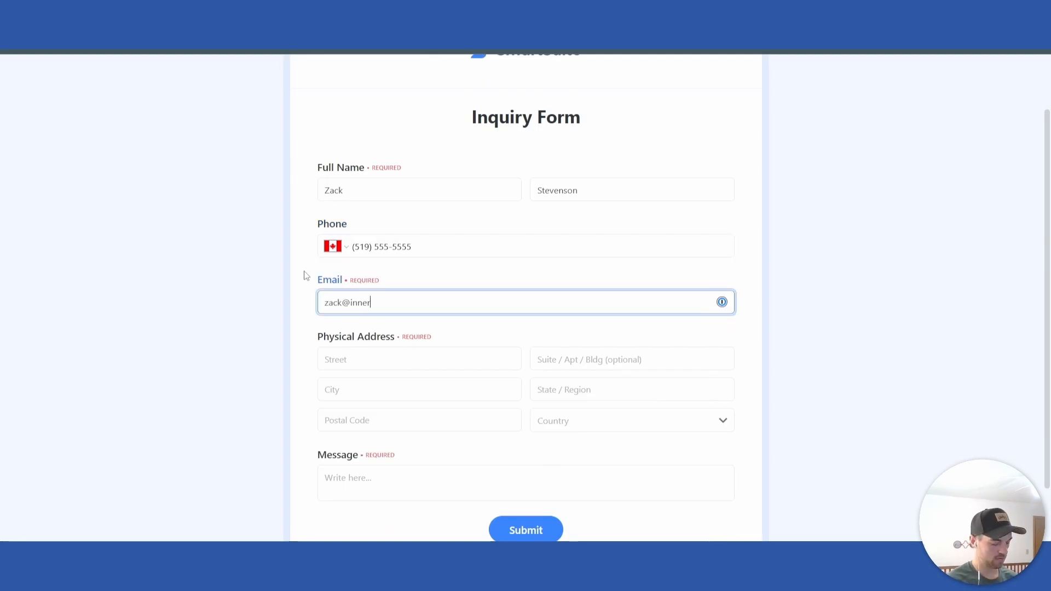
Step: Fill in the customer's physical address with street, city, state or region, postal code and country
{"action": "key", "text": "Tab"}
{"action": "scroll", "coordinate": [757, 345], "scroll_direction": "down", "scroll_amount": 1}
{"action": "type", "text": "555 Main St"}
{"action": "key", "text": "Tab"}
{"action": "key", "text": "Tab"}
{"action": "type", "text": "Toronto"}
{"action": "key", "text": "Tab"}
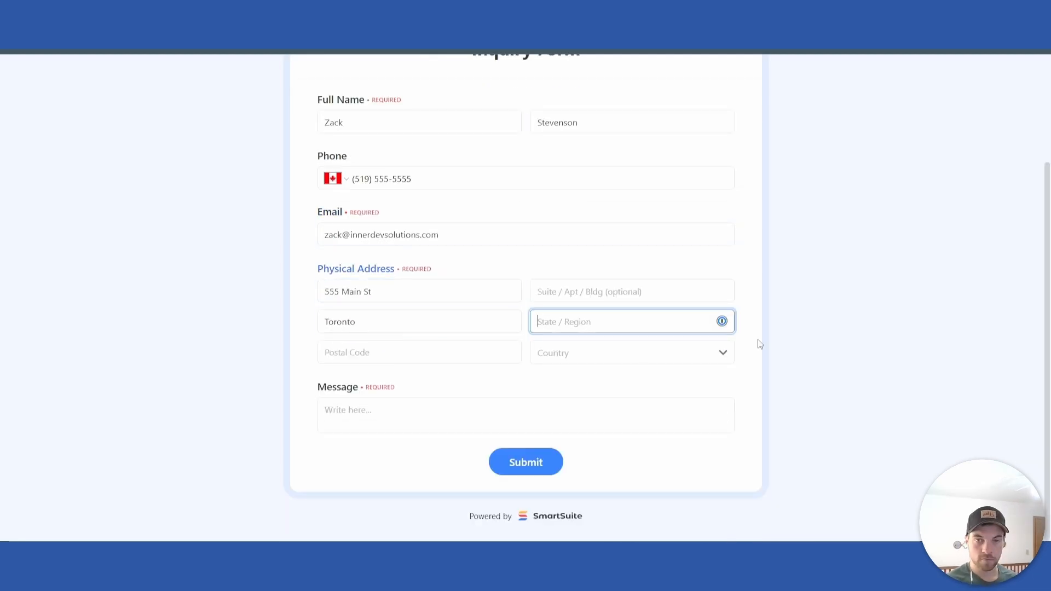
{"action": "type", "text": "Ontario"}
{"action": "key", "text": "Tab"}
{"action": "key", "text": "Tab"}
{"action": "key", "text": "shift+Tab"}
{"action": "type", "text": "M9R 0J2"}
{"action": "left_click", "coordinate": [565, 353]}
{"action": "left_click", "coordinate": [563, 382]}
Step: Enter the message "Hello this is a test" and submit the form
{"action": "left_click", "coordinate": [511, 410]}
{"action": "type", "text": "Hello"}
{"action": "left_click", "coordinate": [517, 460]}
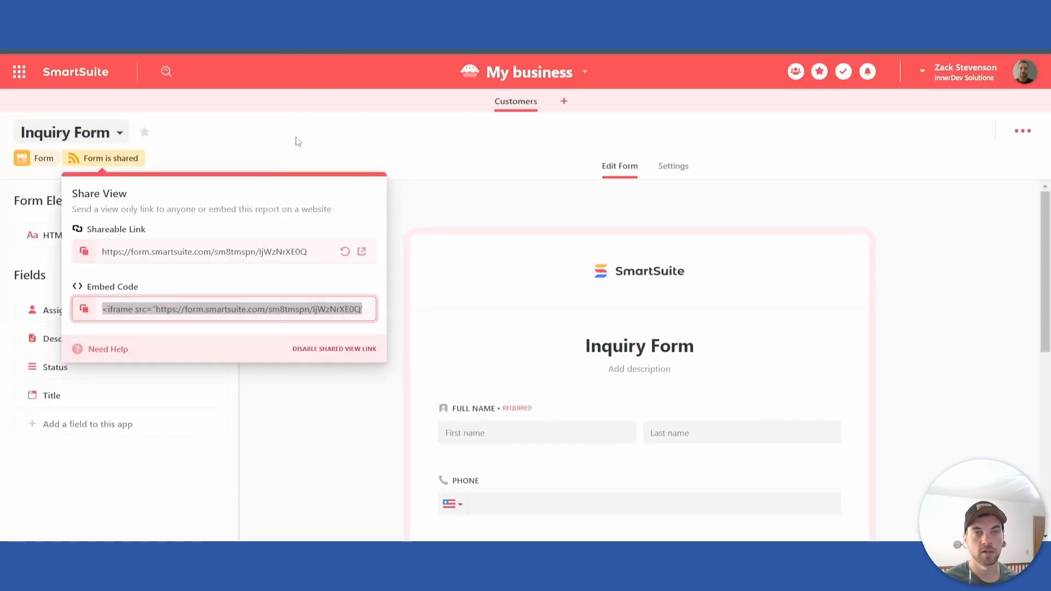
Step: Return to SmartSuite and switch the Customers app to the Grid View
{"action": "left_click", "coordinate": [317, 305]}
{"action": "left_click", "coordinate": [342, 436]}
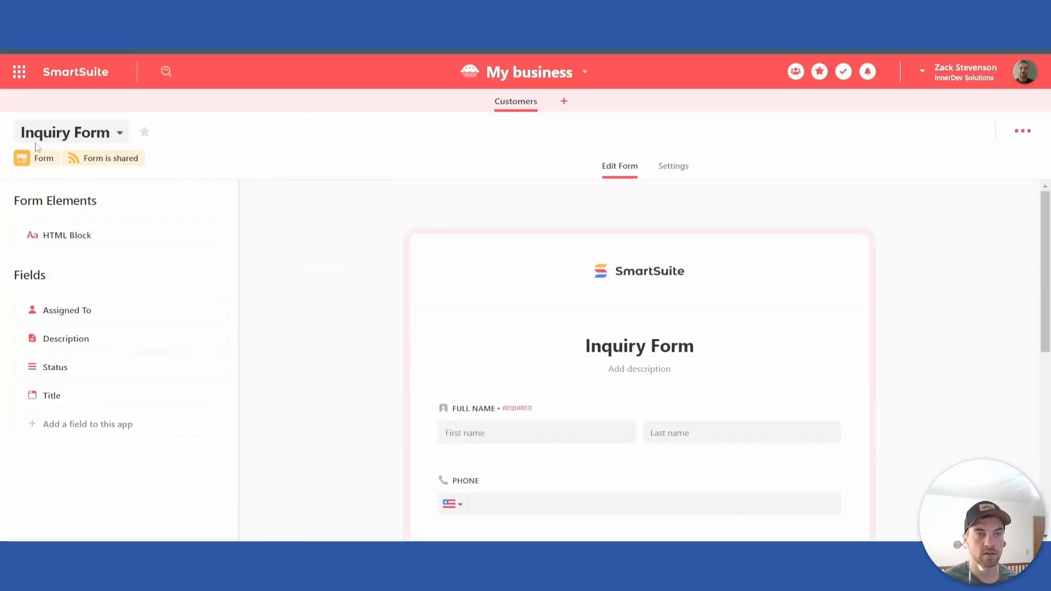
{"action": "left_click", "coordinate": [60, 133]}
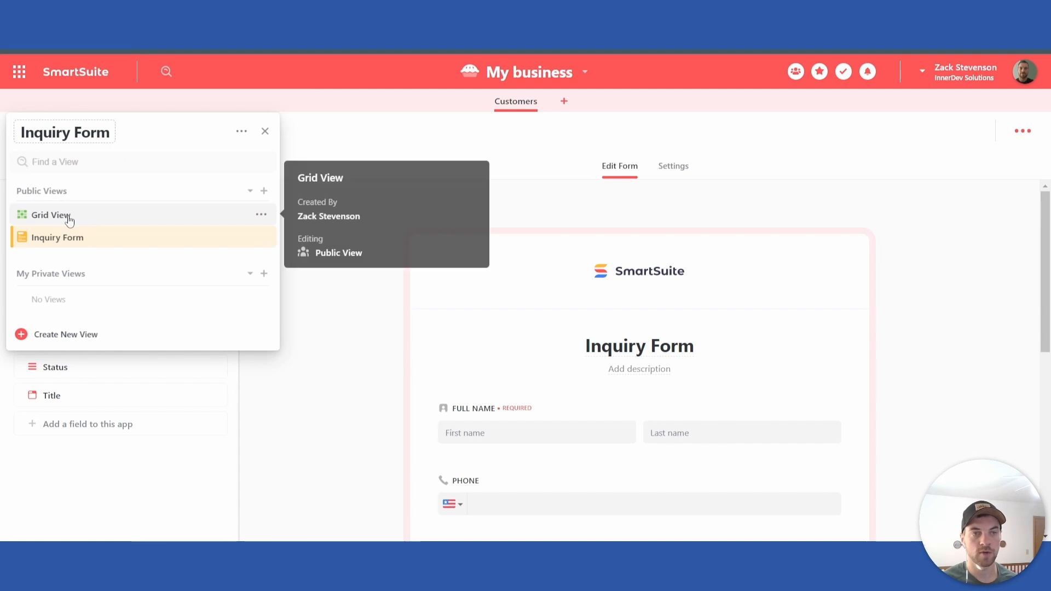
{"action": "left_click", "coordinate": [123, 209]}
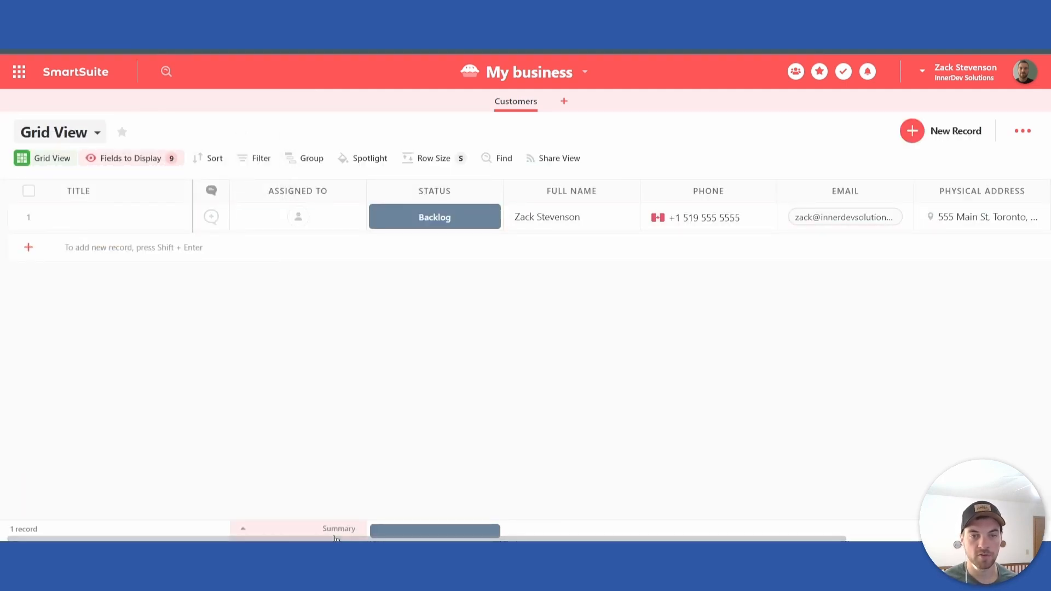
Step: Widen the Physical Address column in the grid and look over the submitted record
{"action": "left_click_drag", "start_coordinate": [353, 539], "coordinate": [691, 527]}
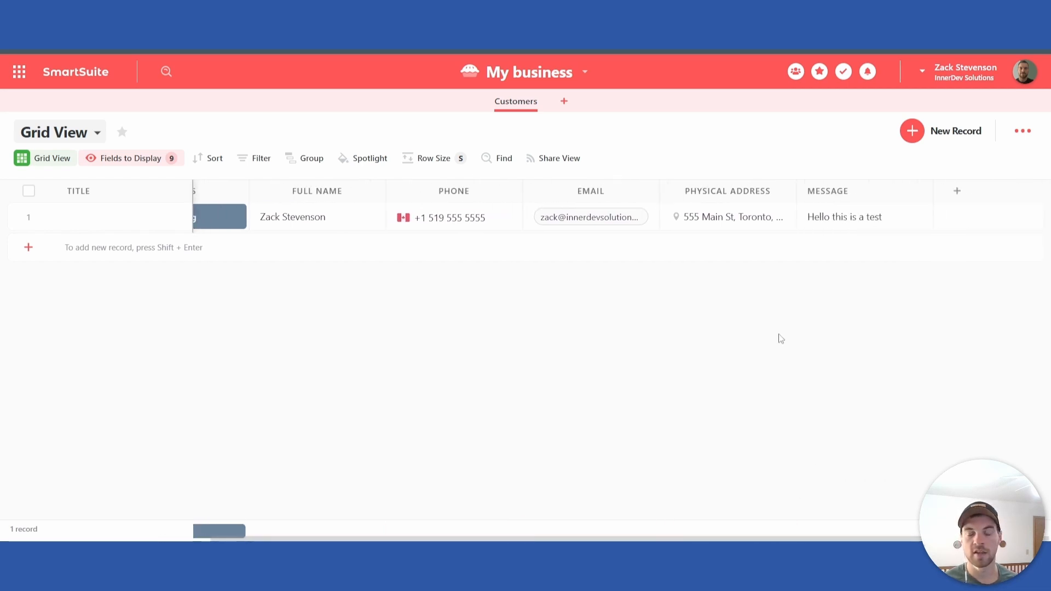
{"action": "left_click_drag", "start_coordinate": [795, 191], "coordinate": [861, 188]}
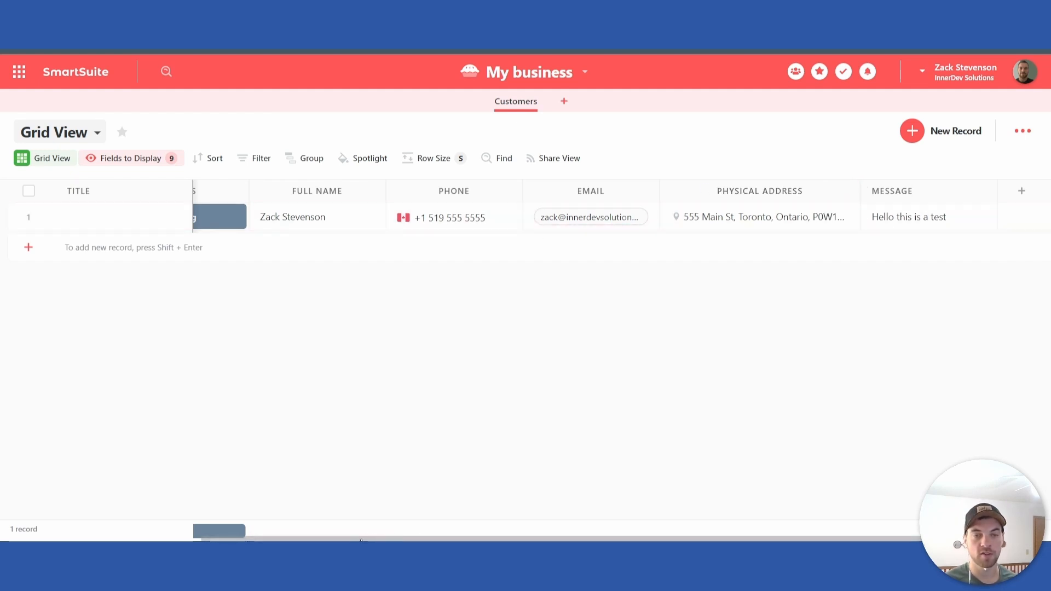
{"action": "scroll", "coordinate": [366, 540], "scroll_direction": "left", "scroll_amount": 5}
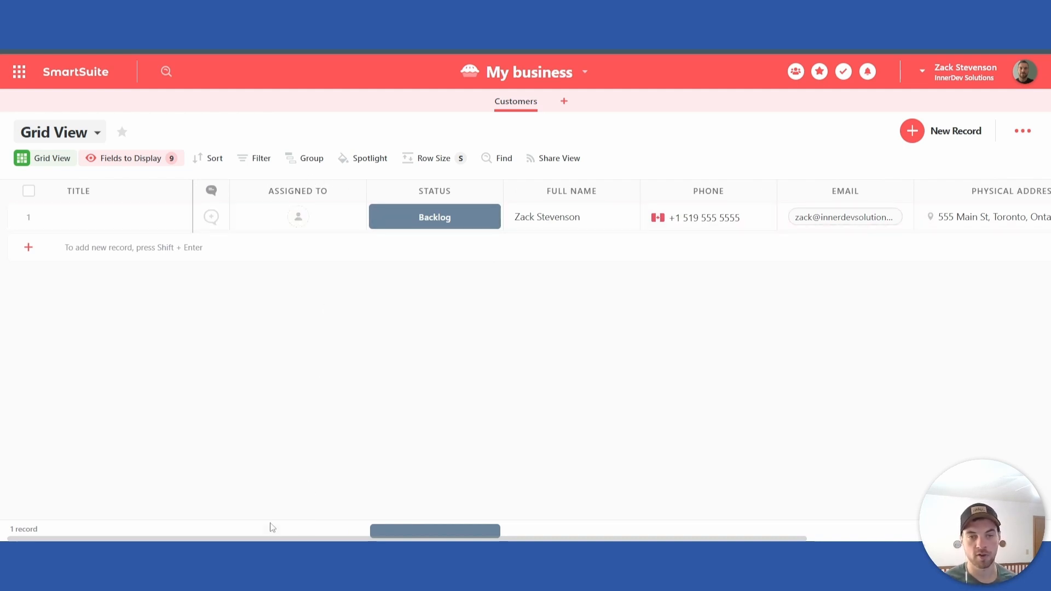
Step: Examine the submitted record across the grid from Assigned To through Message, including the options available for its Status
{"action": "scroll", "coordinate": [284, 540], "scroll_direction": "right", "scroll_amount": 5}
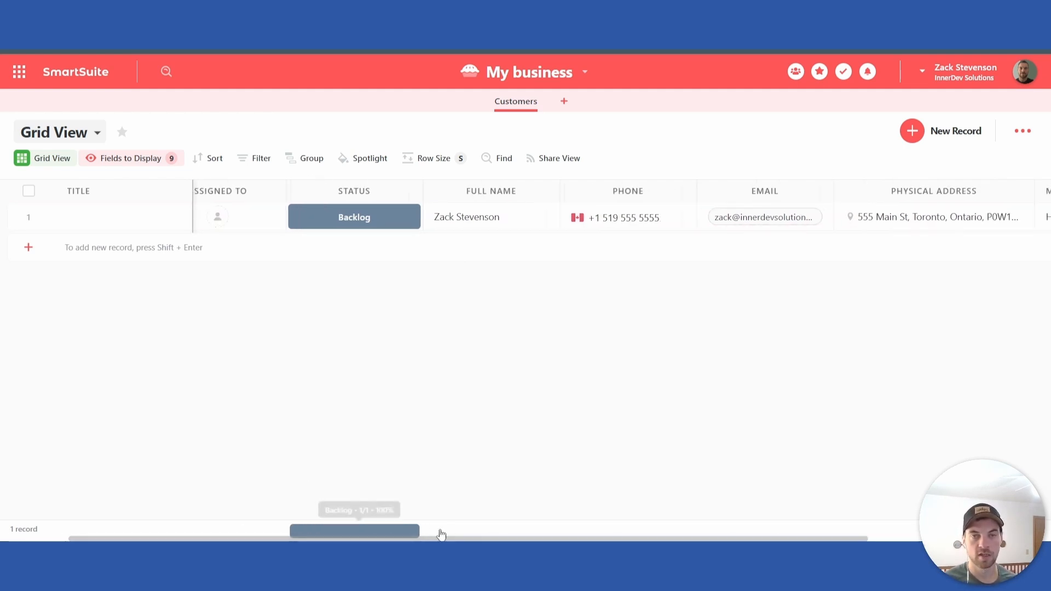
{"action": "scroll", "coordinate": [340, 507], "scroll_direction": "left", "scroll_amount": 5}
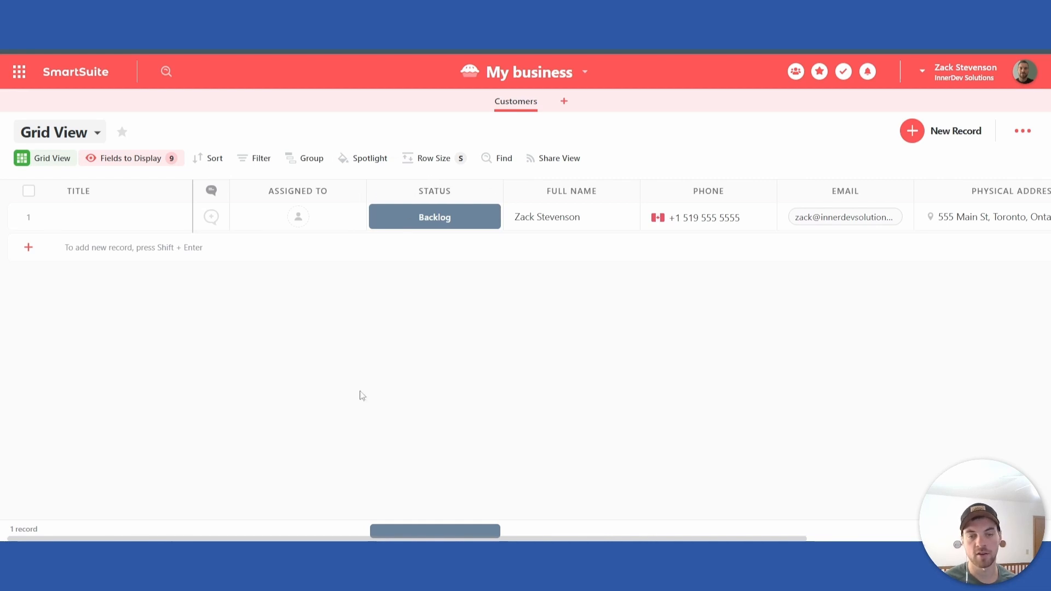
{"action": "scroll", "coordinate": [343, 540], "scroll_direction": "right", "scroll_amount": 6}
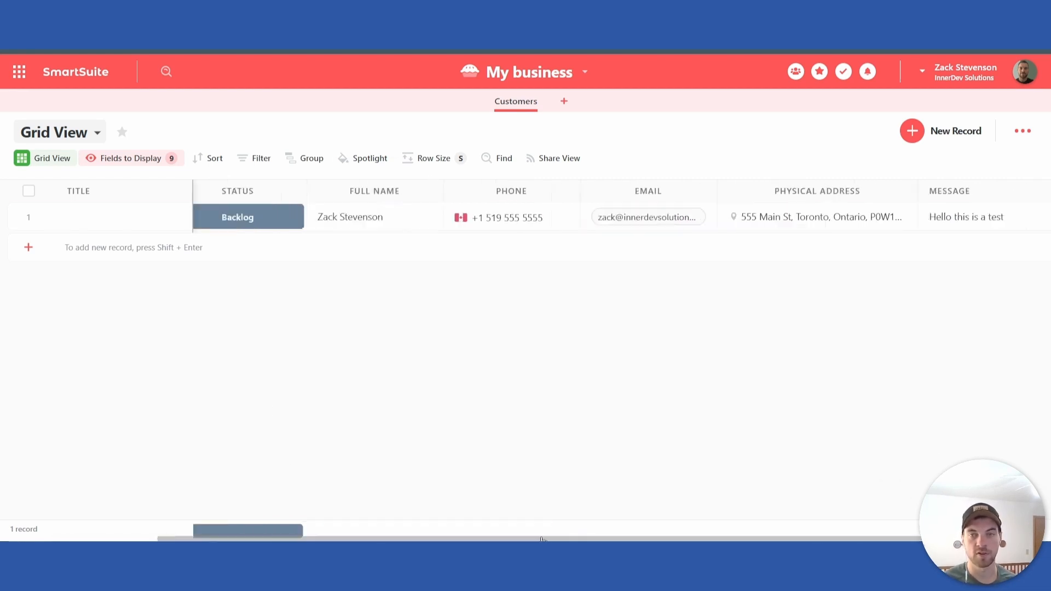
{"action": "scroll", "coordinate": [652, 530], "scroll_direction": "left", "scroll_amount": 4}
{"action": "scroll", "coordinate": [435, 527], "scroll_direction": "left", "scroll_amount": 3}
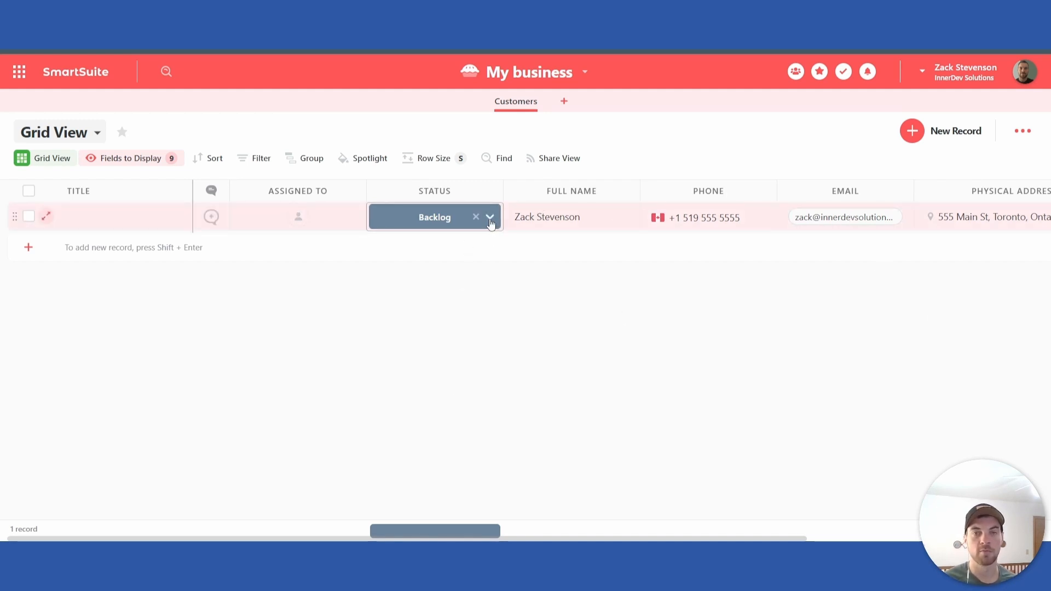
{"action": "left_click", "coordinate": [491, 219]}
{"action": "left_click", "coordinate": [484, 472]}
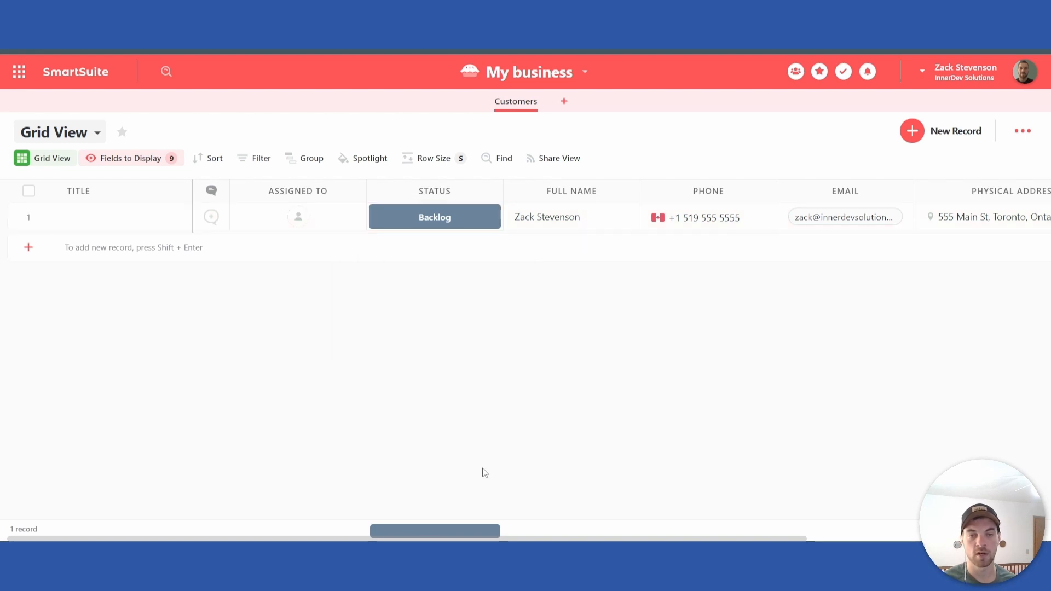
{"action": "scroll", "coordinate": [680, 513], "scroll_direction": "right", "scroll_amount": 5}
{"action": "scroll", "coordinate": [723, 506], "scroll_direction": "left", "scroll_amount": 5}
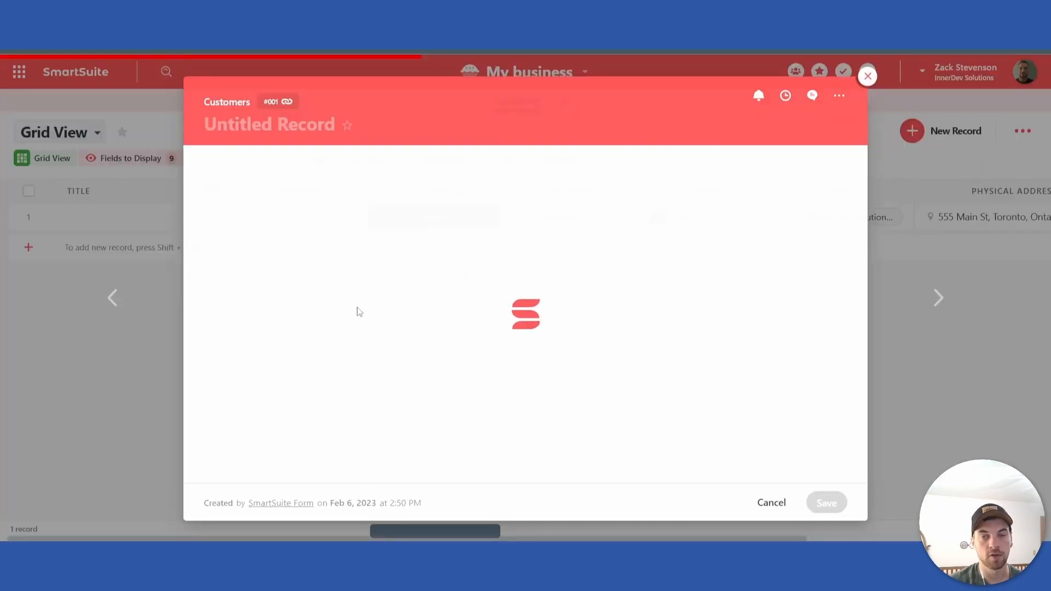
Step: Look through the fields of the open customer record, from the title and description down to the contact details and message
{"action": "scroll", "coordinate": [416, 313], "scroll_direction": "down", "scroll_amount": 2}
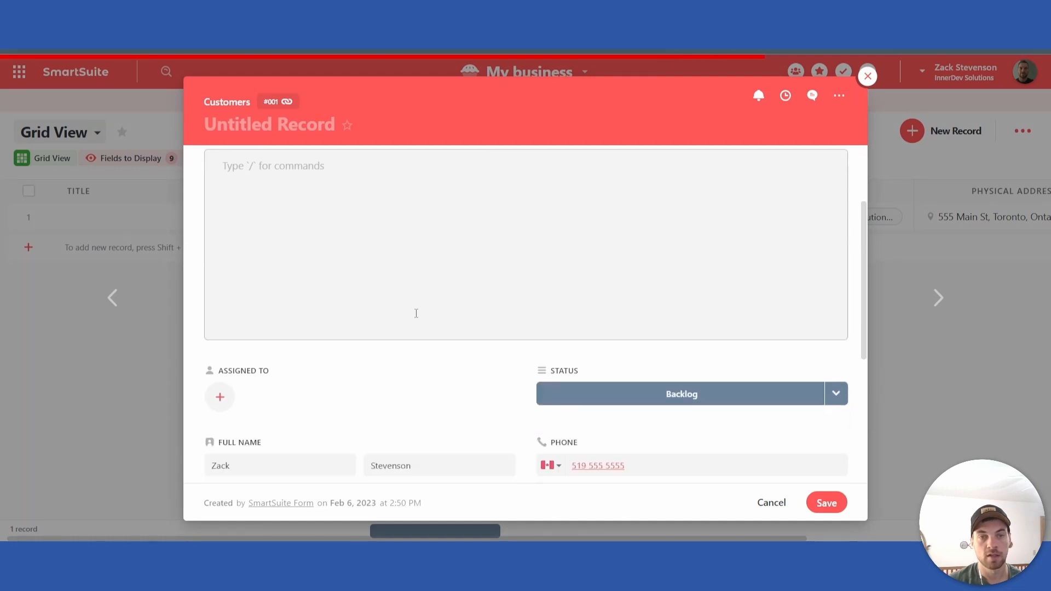
{"action": "scroll", "coordinate": [416, 313], "scroll_direction": "down", "scroll_amount": 4}
{"action": "scroll", "coordinate": [415, 317], "scroll_direction": "up", "scroll_amount": 8}
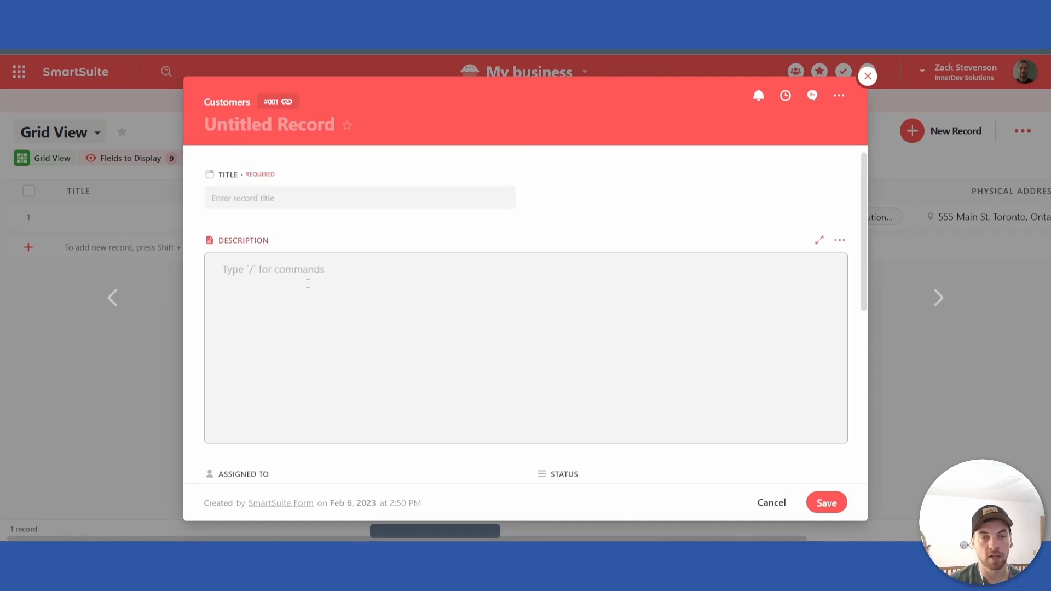
{"action": "left_click", "coordinate": [307, 282]}
{"action": "scroll", "coordinate": [516, 267], "scroll_direction": "down", "scroll_amount": 4}
{"action": "scroll", "coordinate": [514, 279], "scroll_direction": "up", "scroll_amount": 4}
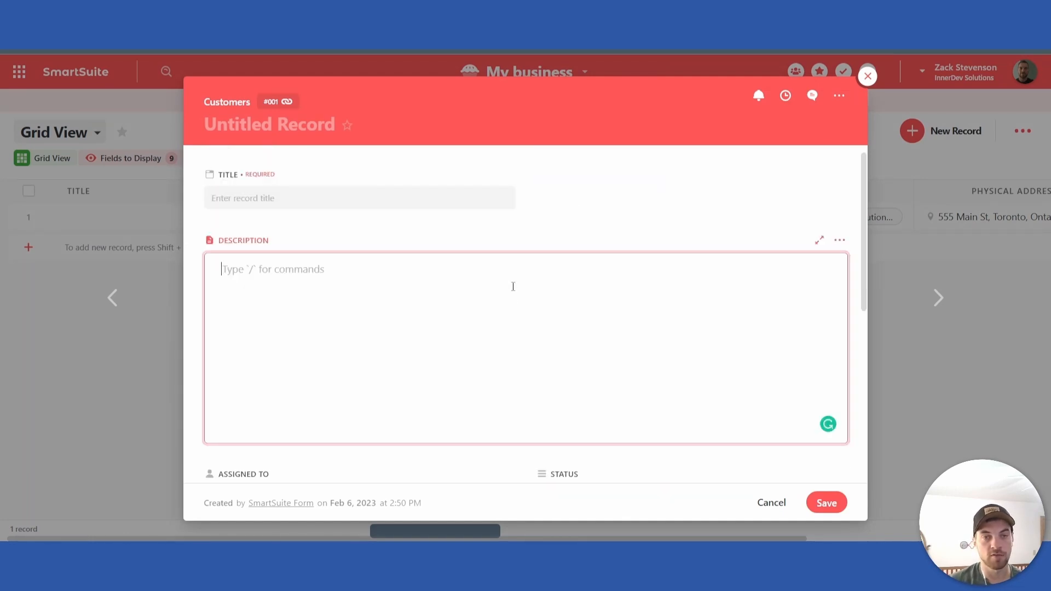
{"action": "scroll", "coordinate": [512, 286], "scroll_direction": "down", "scroll_amount": 4}
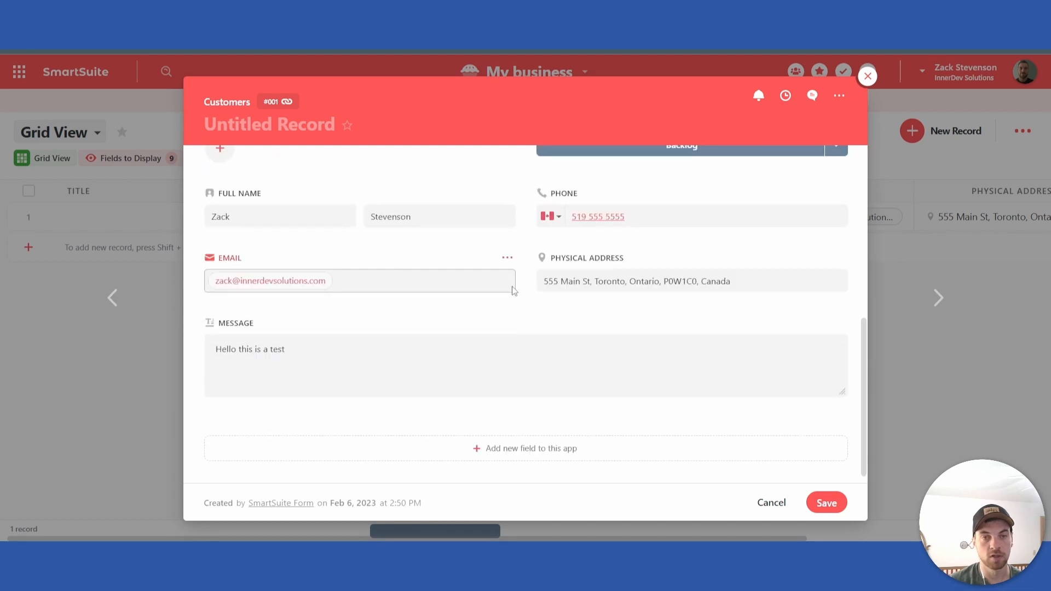